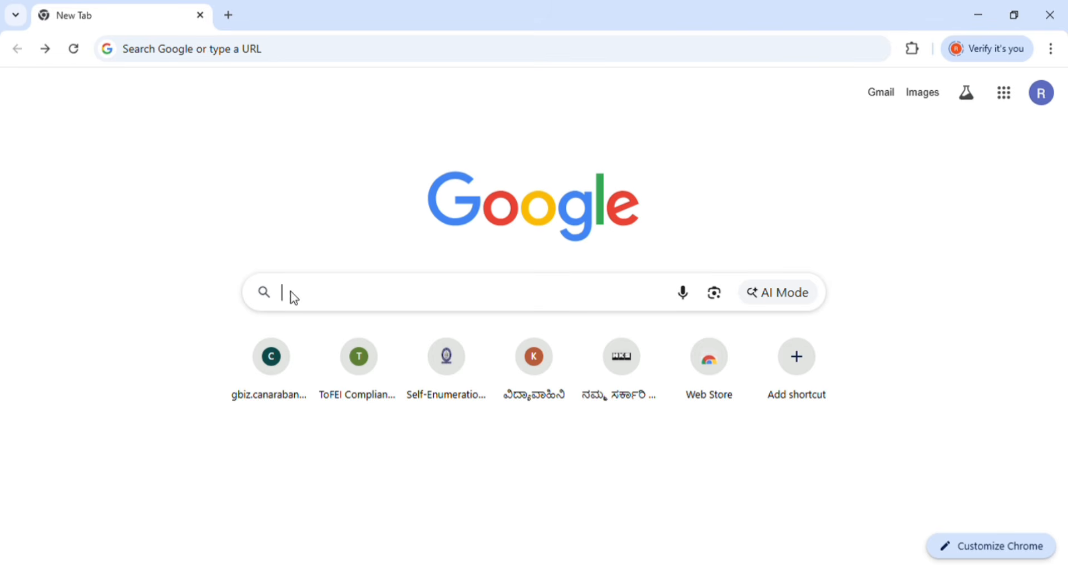
{"action": "type", "text": "https://test.census.gov.in/se/"}
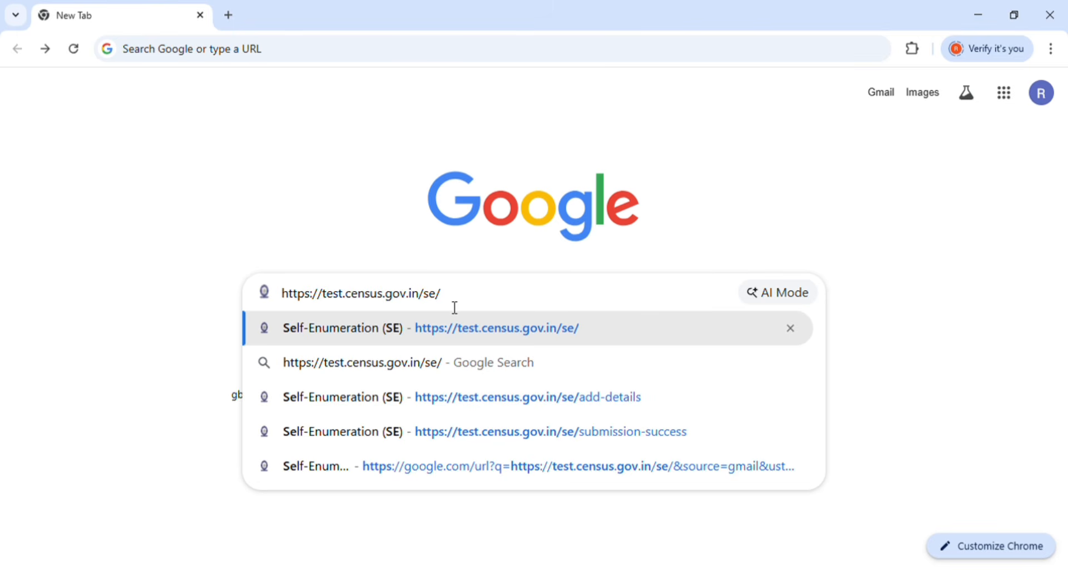
{"action": "key", "text": "Return"}
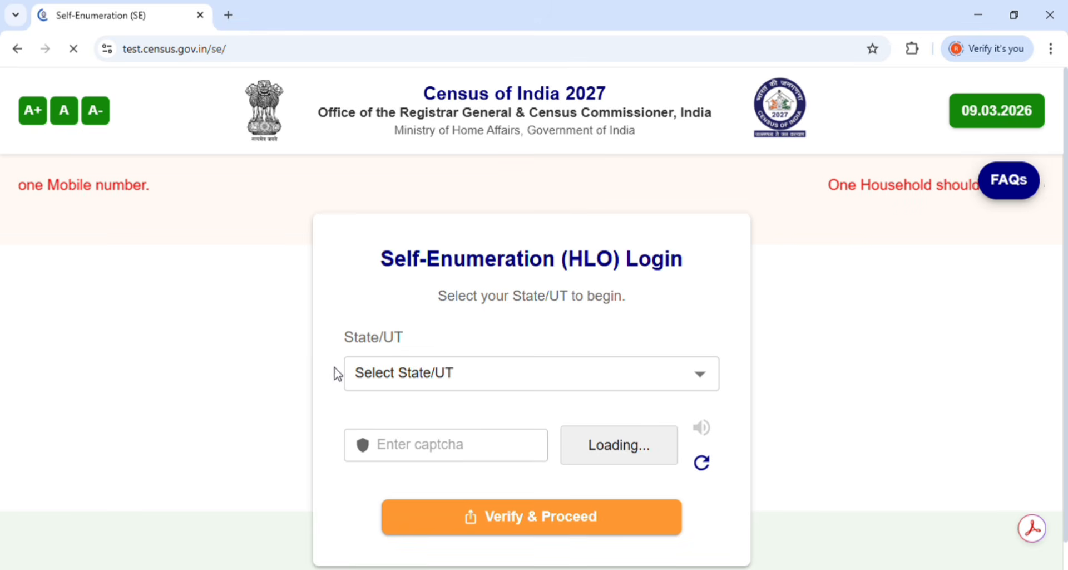
- Choose Karnataka as the State/UT
{"action": "left_click", "coordinate": [623, 387]}
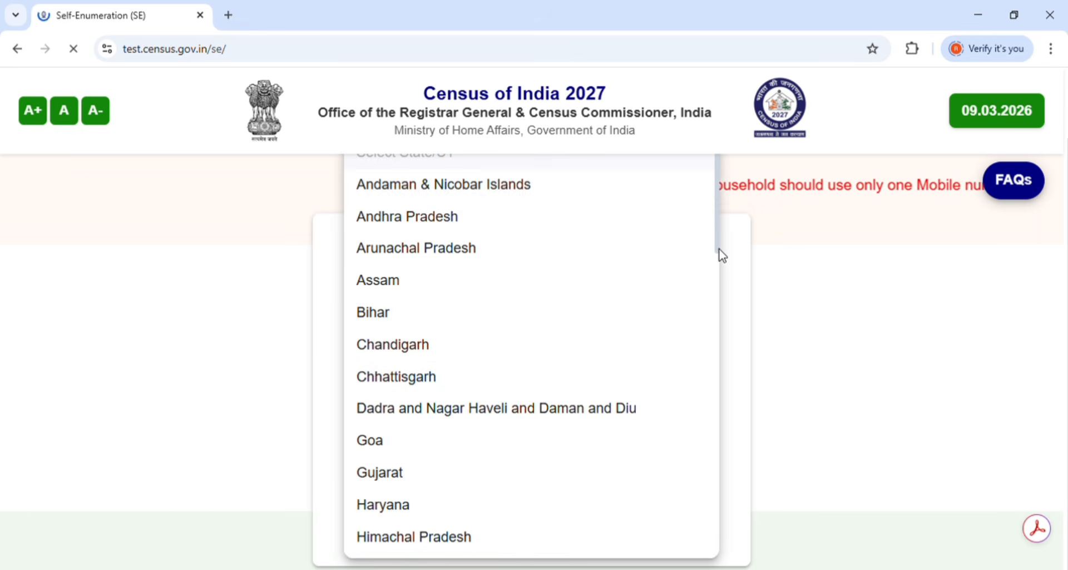
{"action": "left_click_drag", "start_coordinate": [718, 254], "coordinate": [721, 292]}
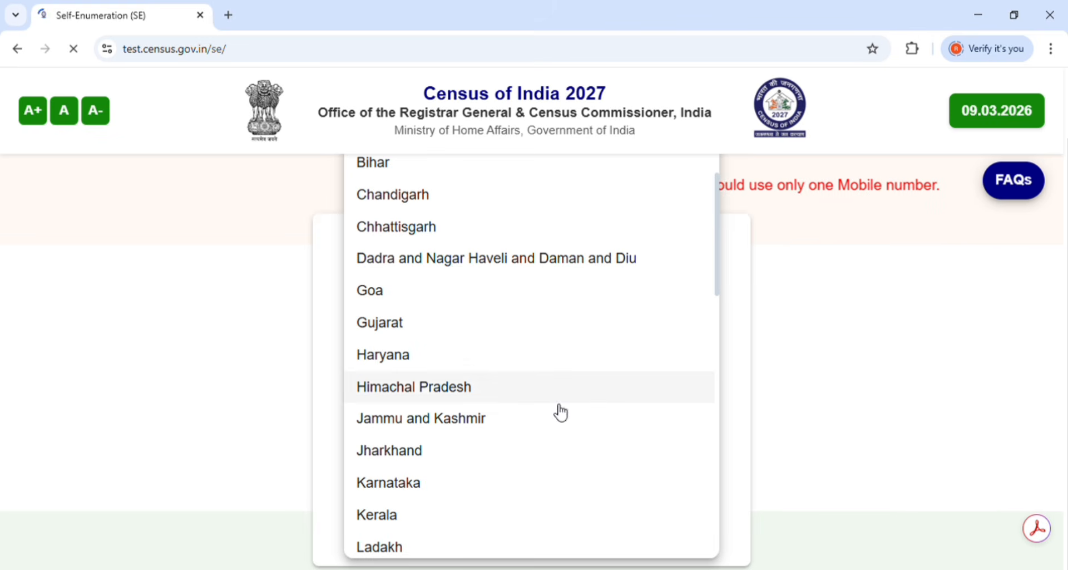
{"action": "left_click", "coordinate": [364, 484]}
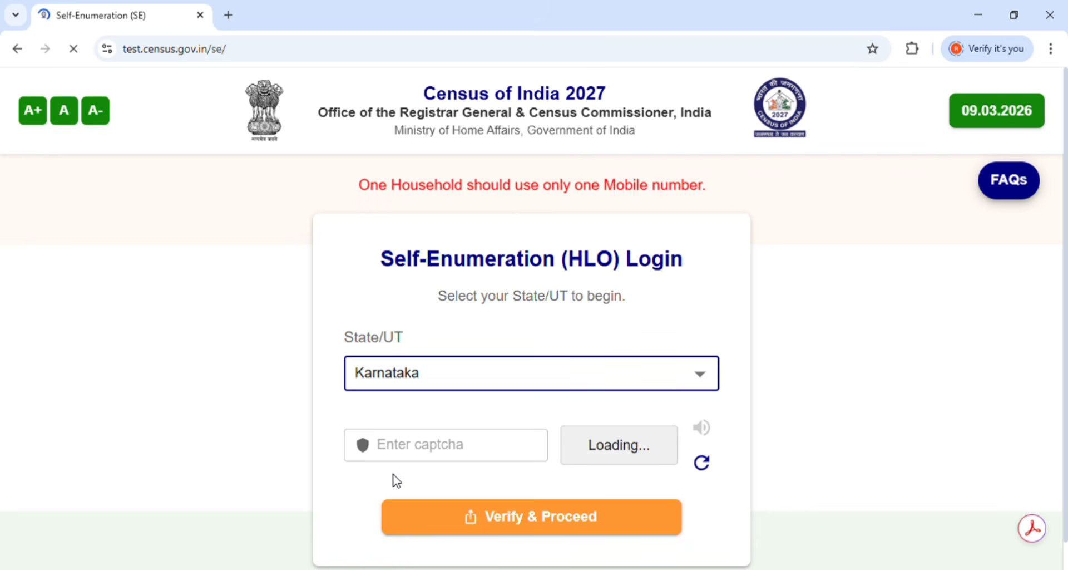
- Enter the displayed captcha and submit it with Verify & Proceed
{"action": "left_click", "coordinate": [417, 452]}
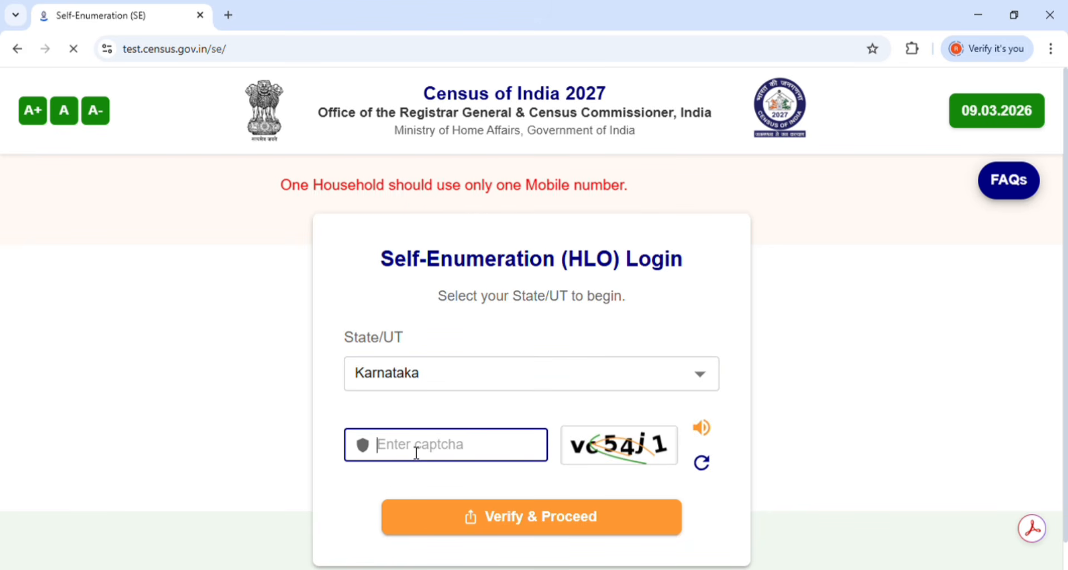
{"action": "type", "text": "V"}
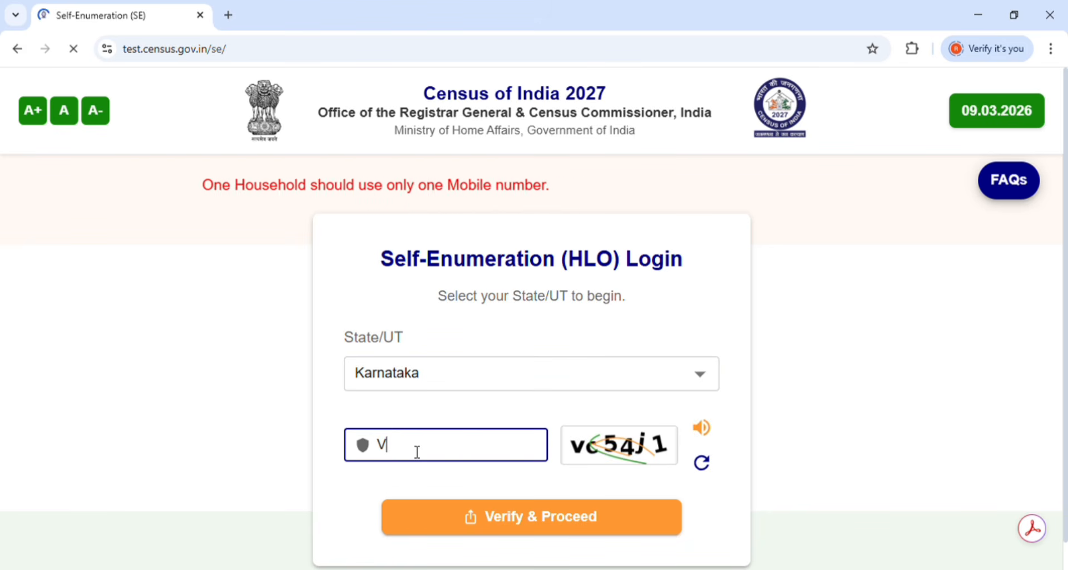
{"action": "key", "text": "BackSpace"}
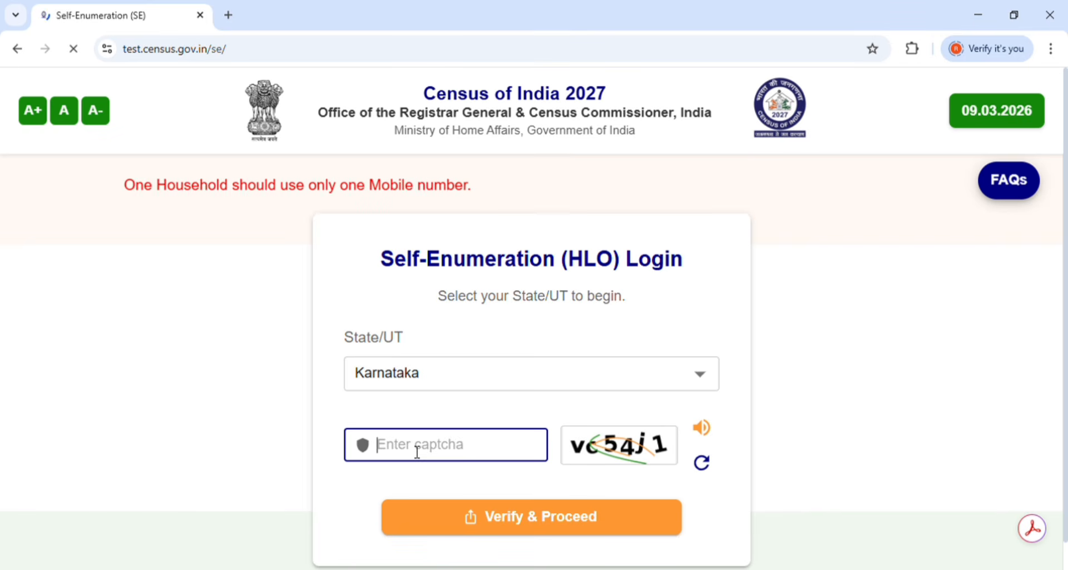
{"action": "type", "text": "vc"}
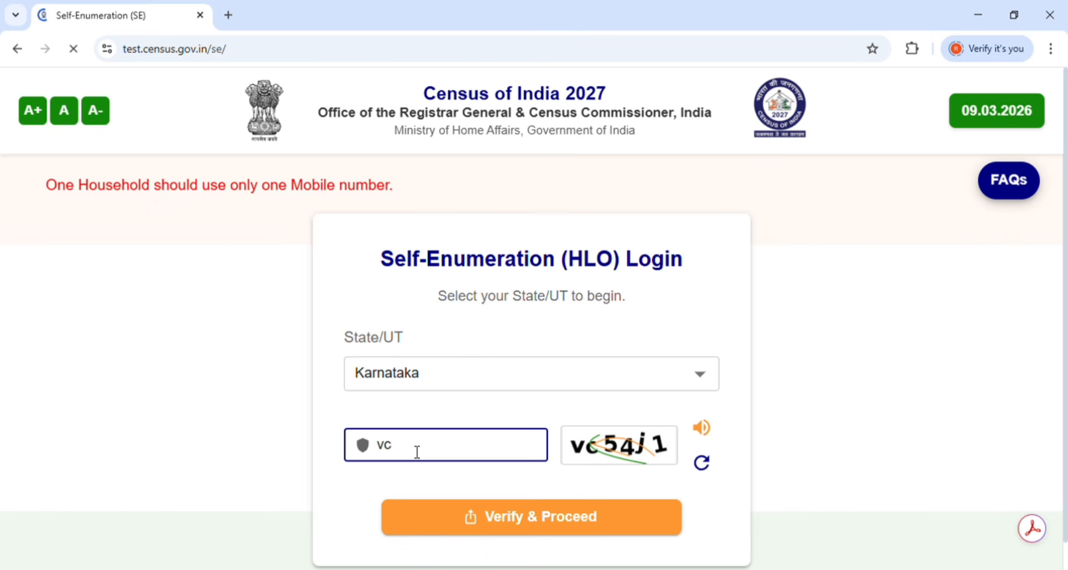
{"action": "type", "text": "54j"}
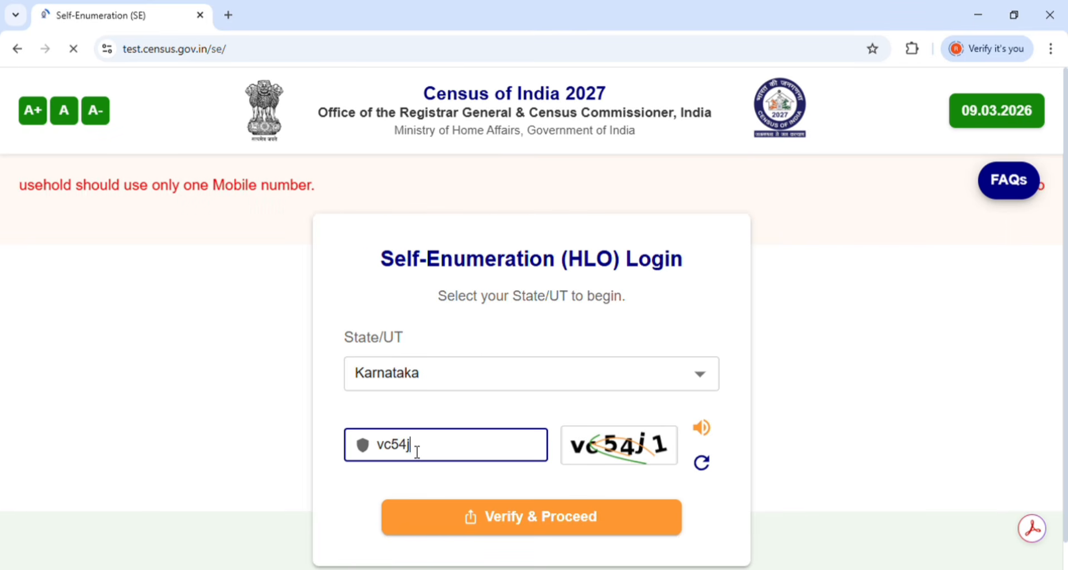
{"action": "type", "text": "1"}
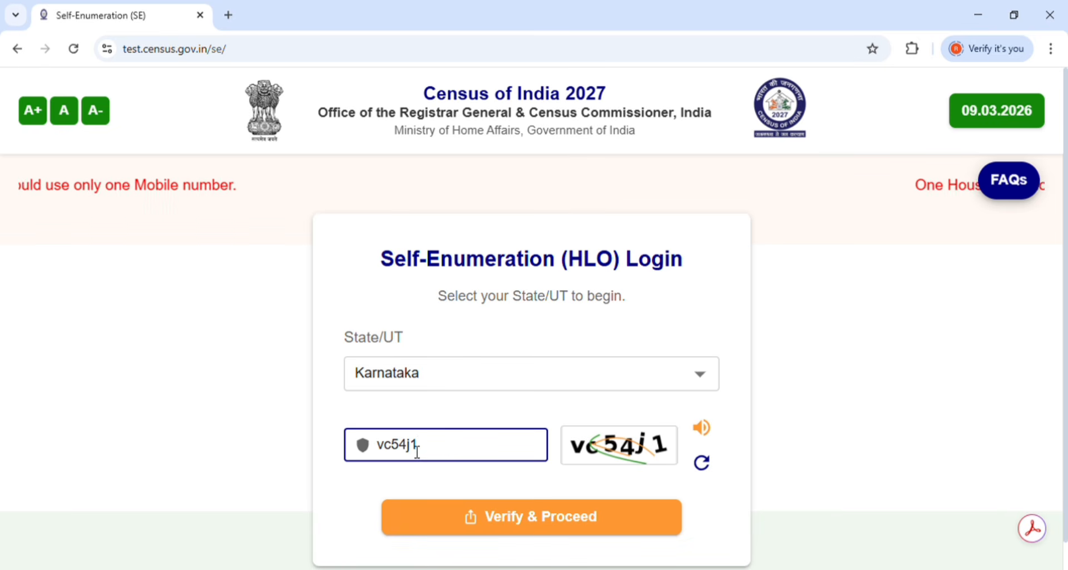
{"action": "left_click", "coordinate": [520, 519]}
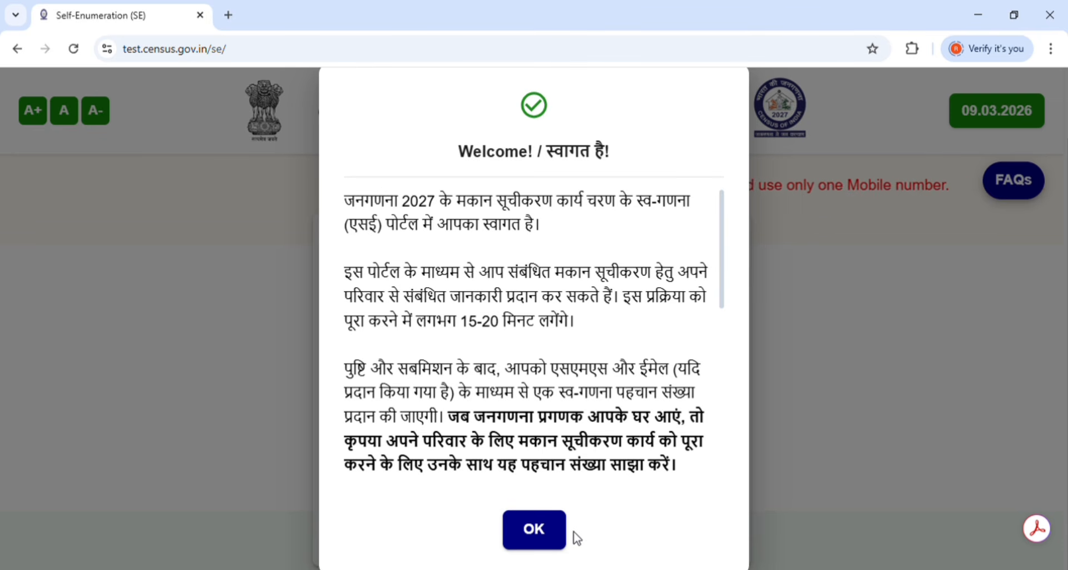
- Dismiss the welcome and notice dialogs and enter the household head's full name
{"action": "left_click", "coordinate": [547, 538]}
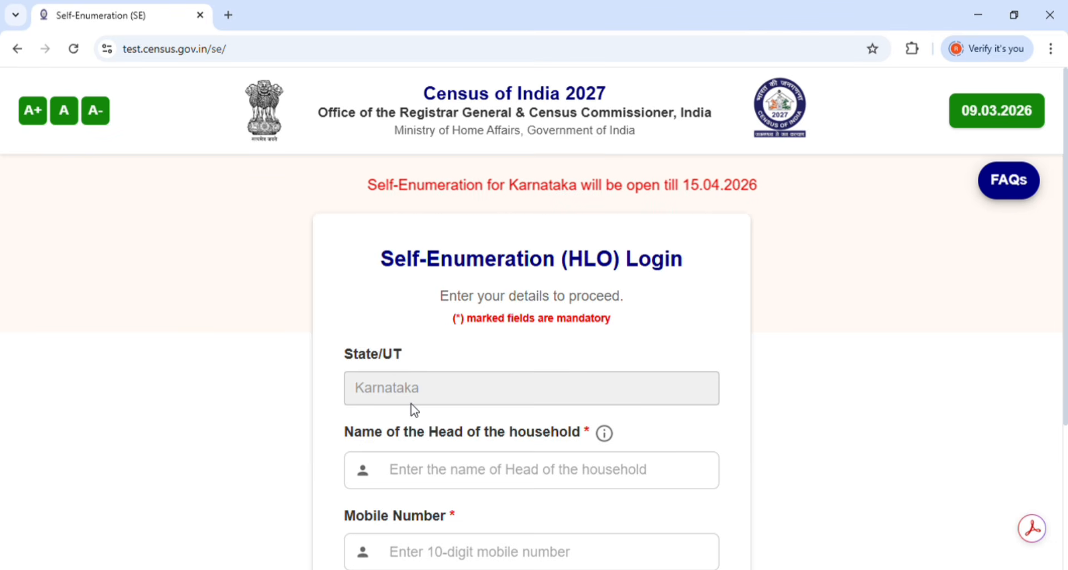
{"action": "left_click", "coordinate": [448, 470]}
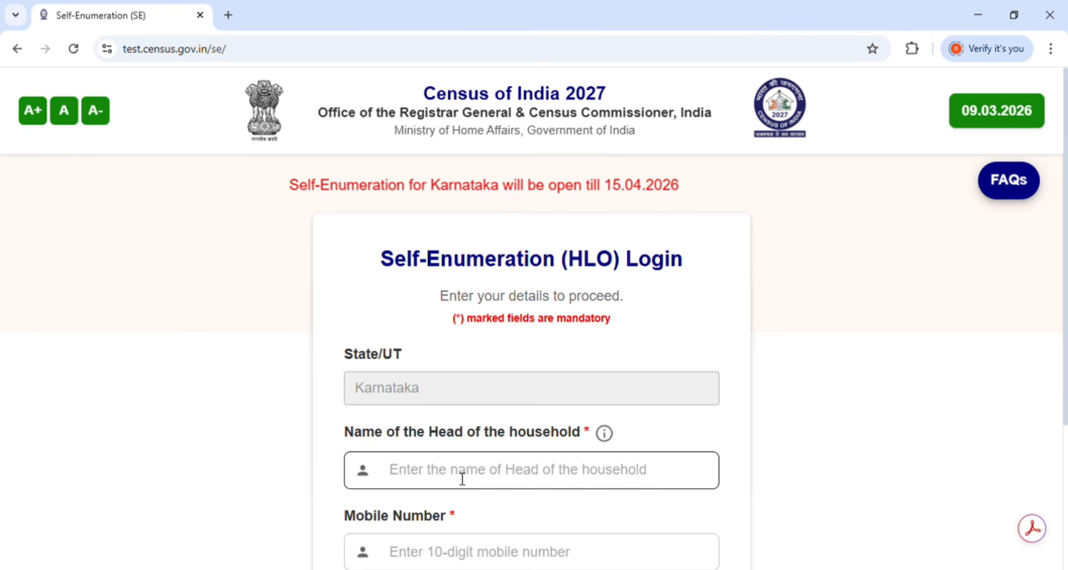
{"action": "left_click", "coordinate": [650, 485]}
{"action": "left_click", "coordinate": [556, 424]}
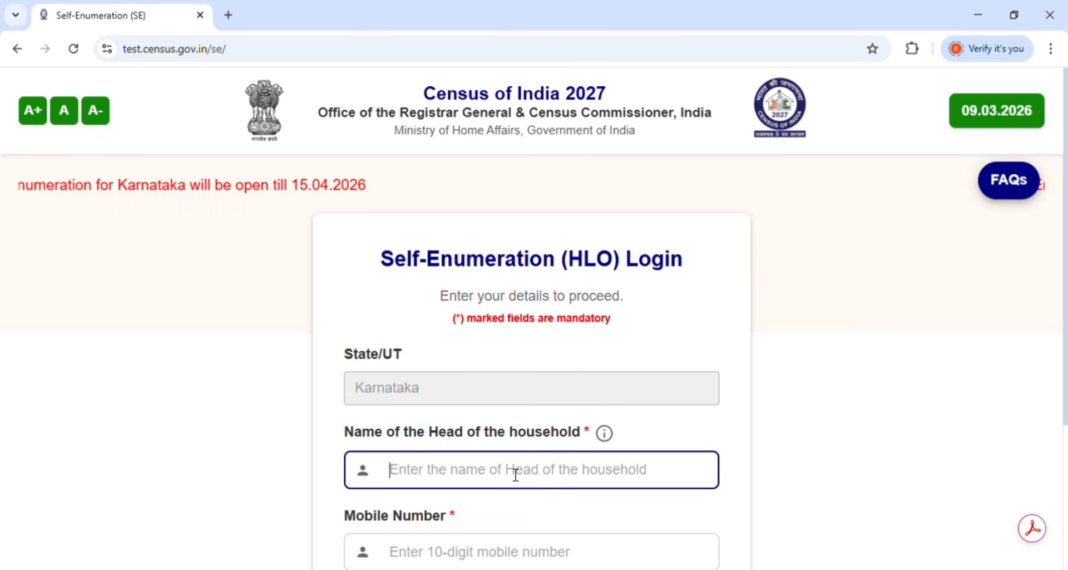
{"action": "type", "text": "r"}
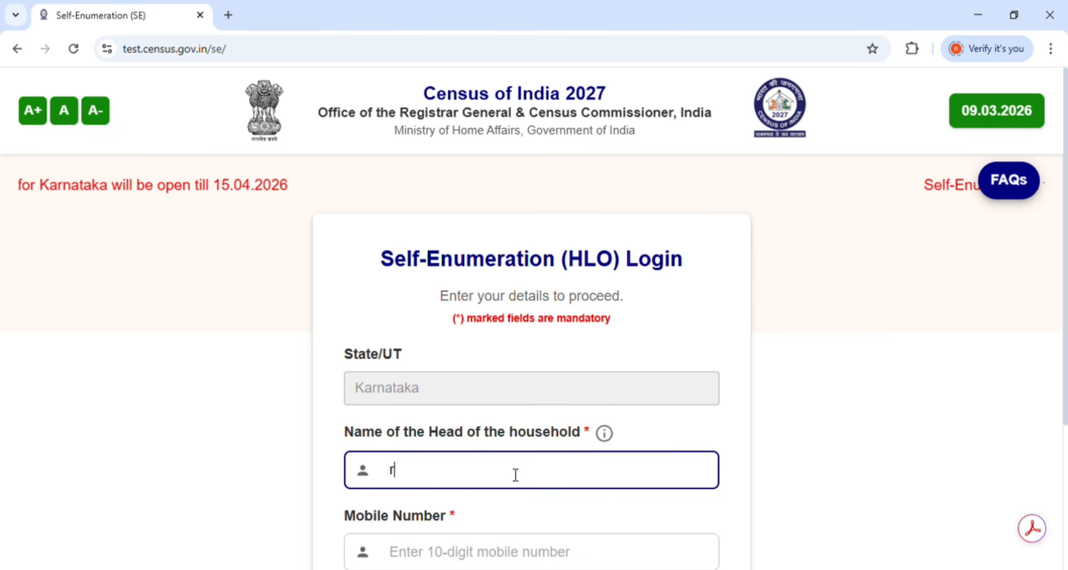
{"action": "key", "text": "BackSpace"}
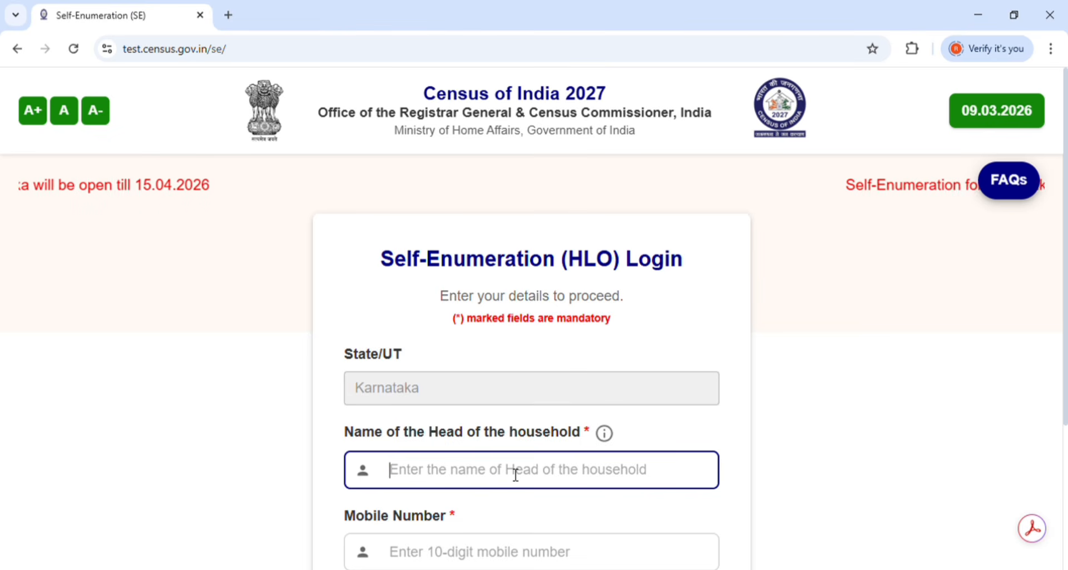
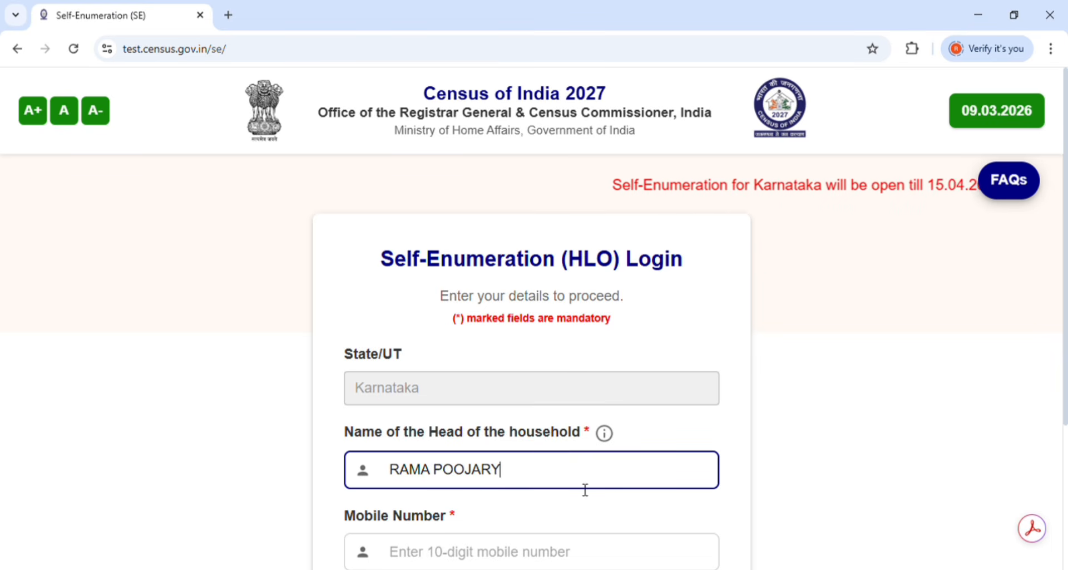
- Enter the head's mobile number and request the OTP
{"action": "scroll", "coordinate": [1051, 418], "scroll_direction": "down", "scroll_amount": 2}
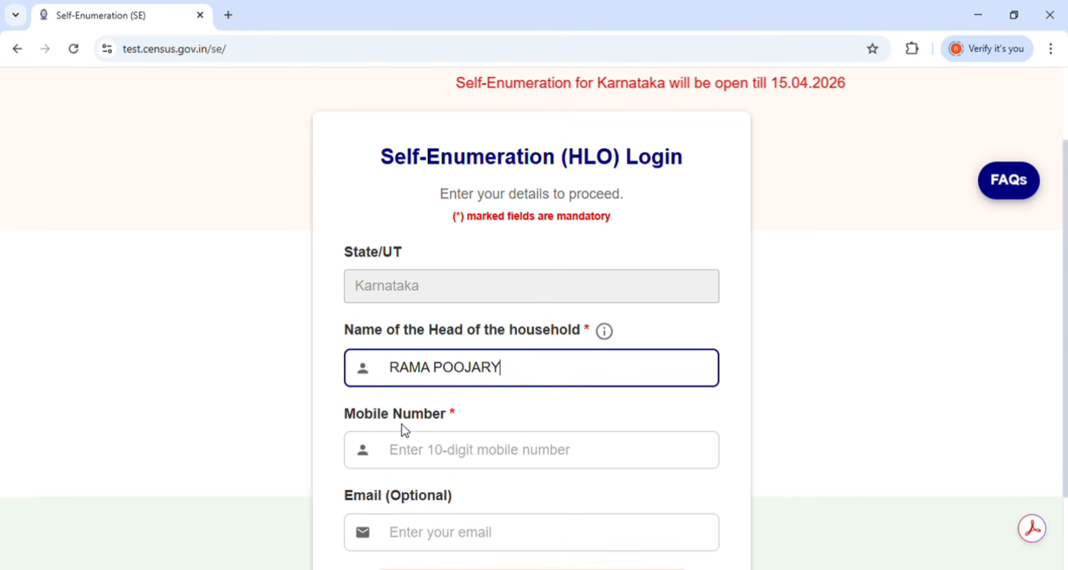
{"action": "left_click", "coordinate": [448, 453]}
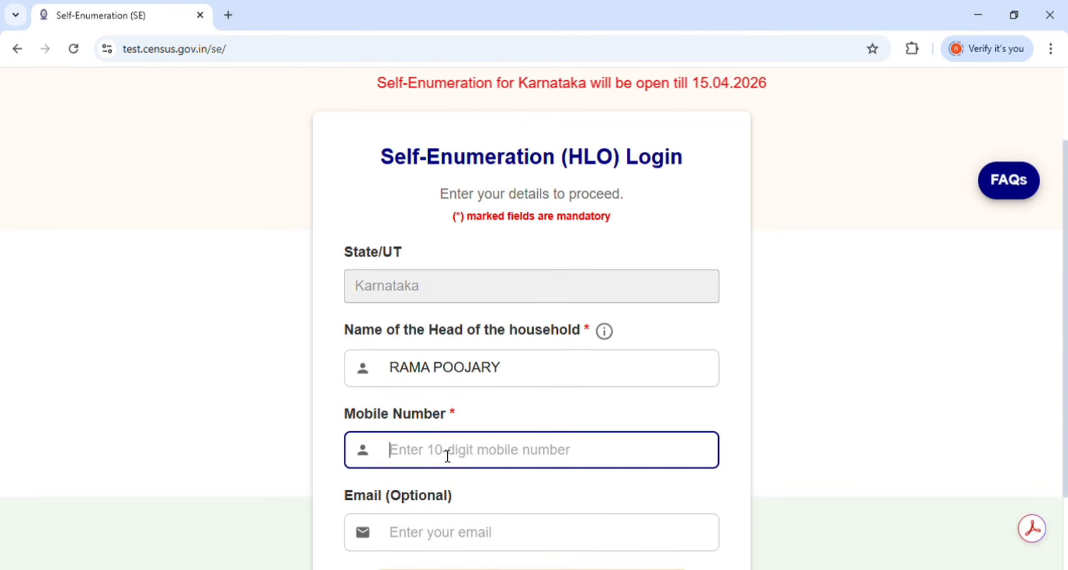
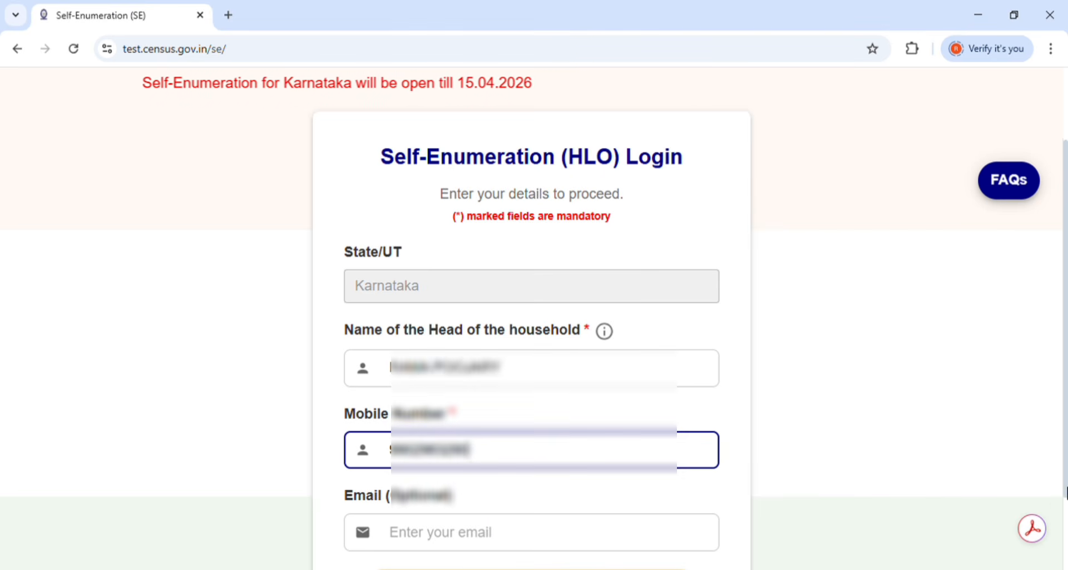
{"action": "scroll", "coordinate": [1065, 517], "scroll_direction": "down", "scroll_amount": 1}
{"action": "left_click_drag", "start_coordinate": [1067, 517], "coordinate": [1067, 551]}
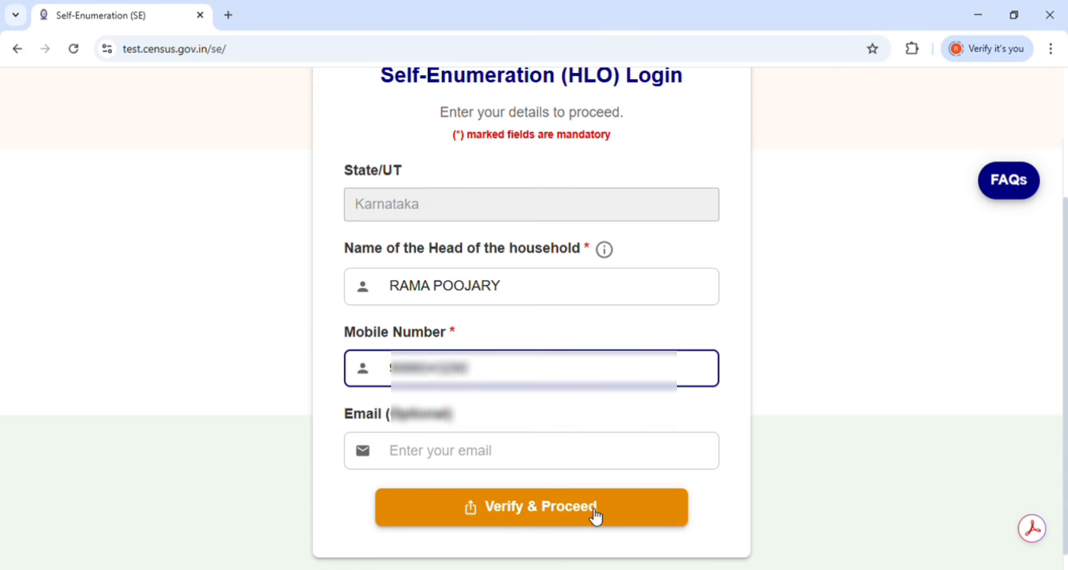
{"action": "left_click", "coordinate": [537, 517]}
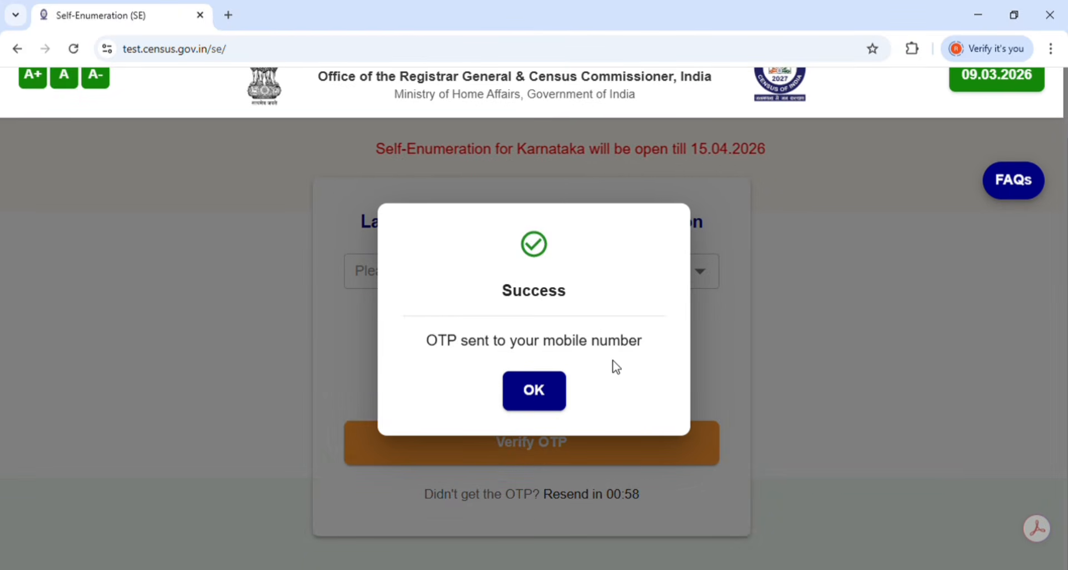
- Acknowledge the OTP-sent message and set the form language to Kannada
{"action": "left_click", "coordinate": [540, 401]}
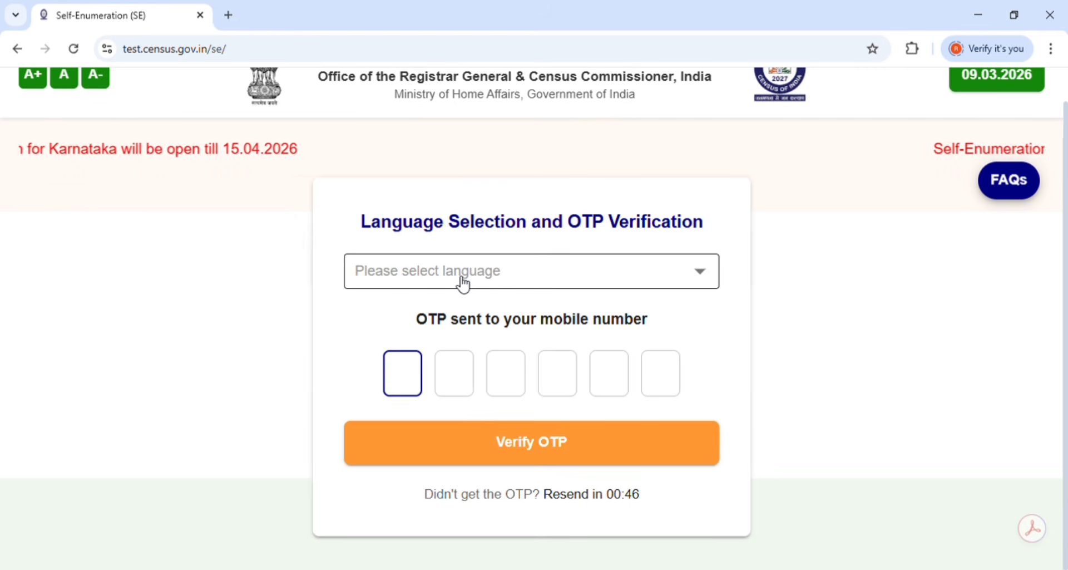
{"action": "left_click", "coordinate": [487, 283]}
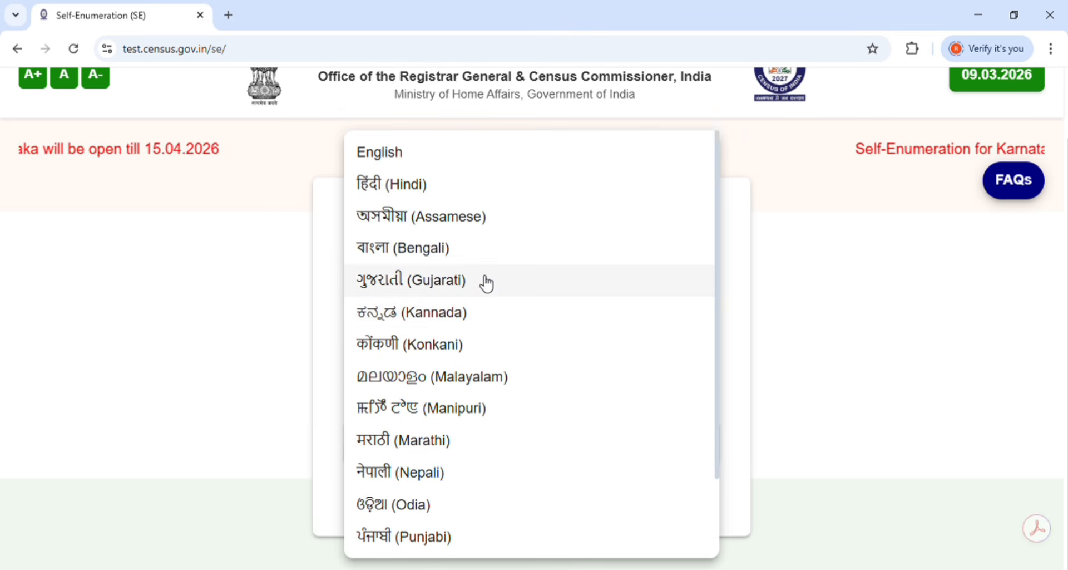
{"action": "left_click", "coordinate": [453, 313]}
- Enter the received OTP and verify it to reach the location form
{"action": "left_click", "coordinate": [413, 373]}
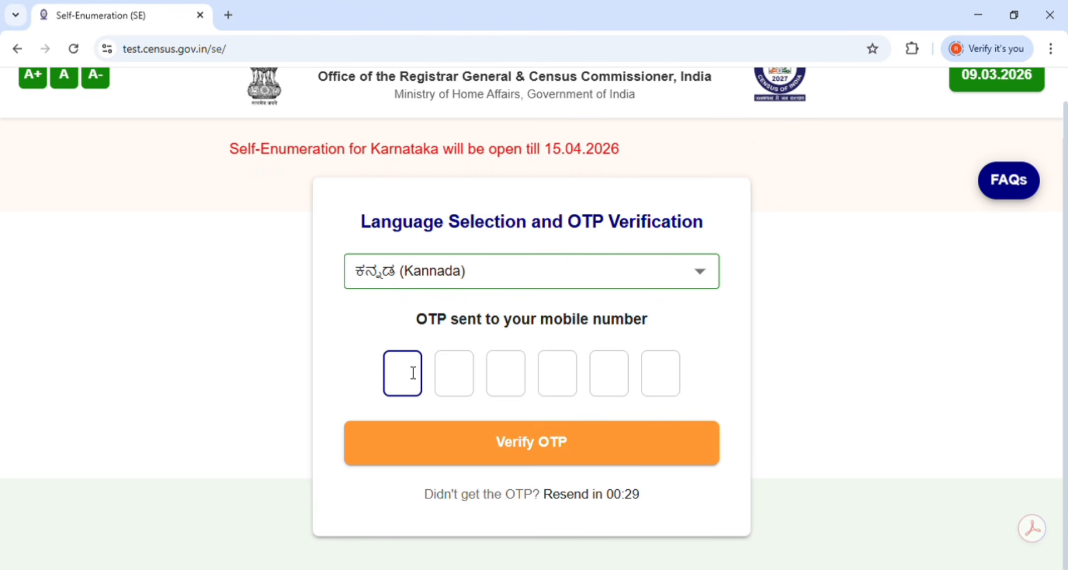
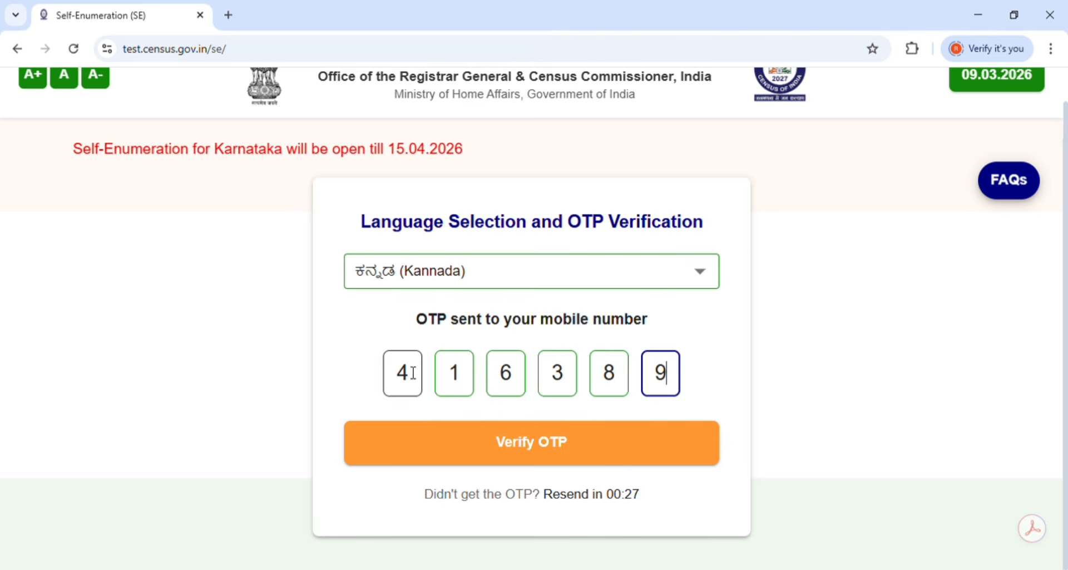
{"action": "left_click", "coordinate": [526, 455]}
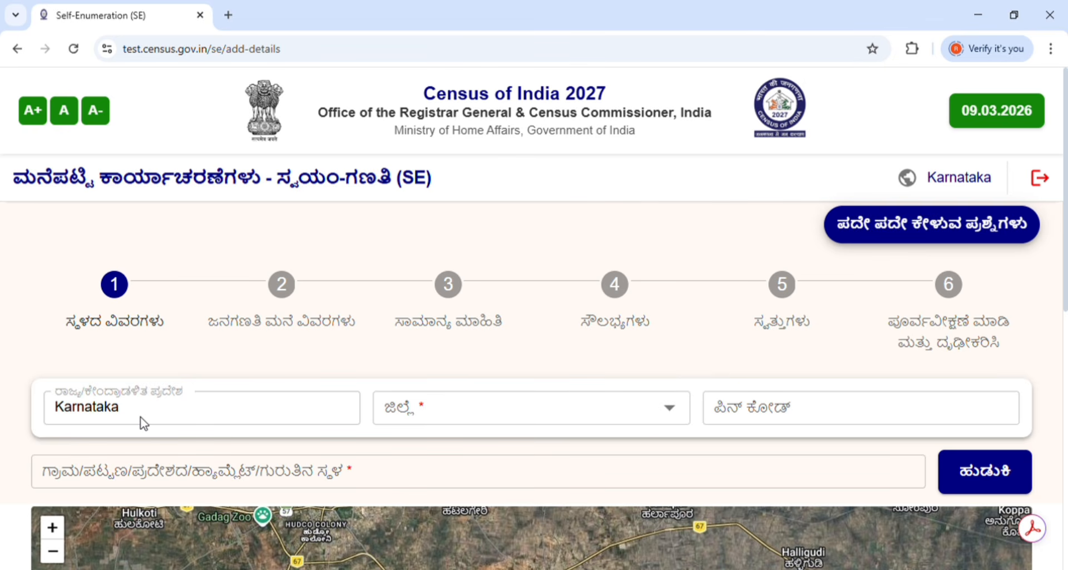
- Set the district to Udupi and the PIN code to 576233
{"action": "left_click", "coordinate": [435, 421]}
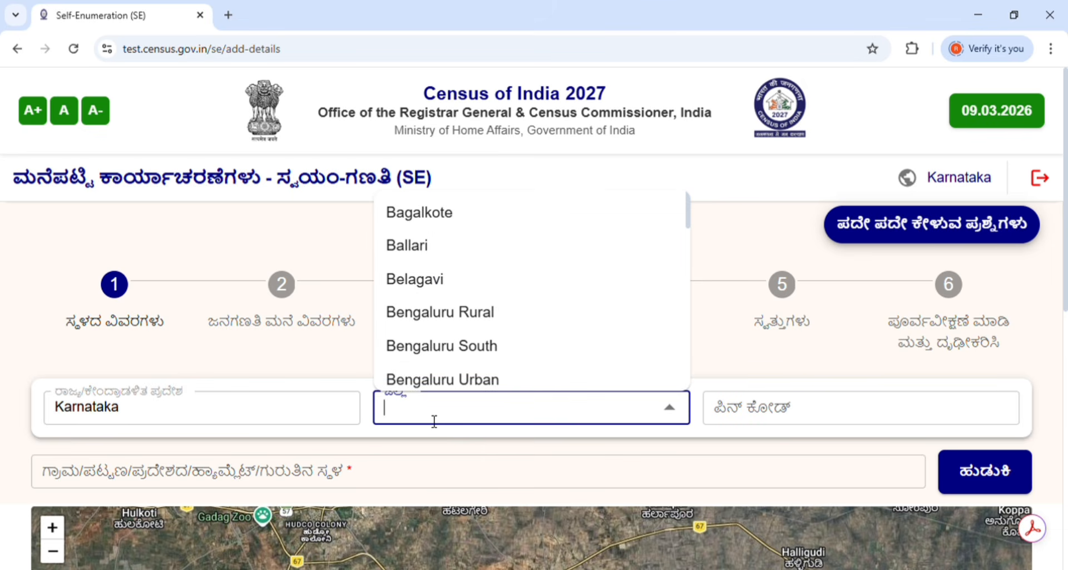
{"action": "type", "text": "U"}
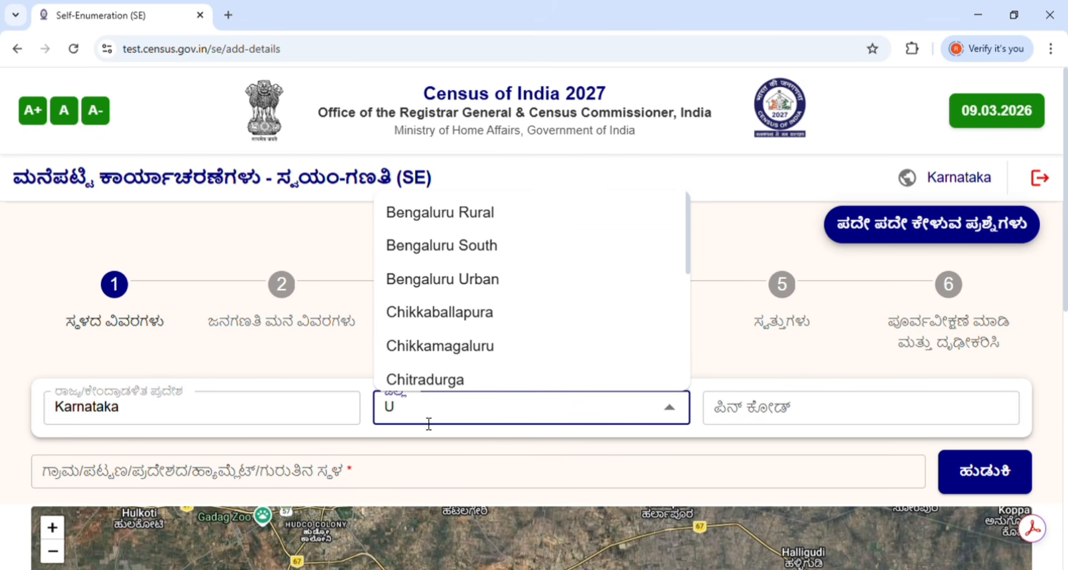
{"action": "type", "text": "d"}
{"action": "left_click", "coordinate": [413, 459]}
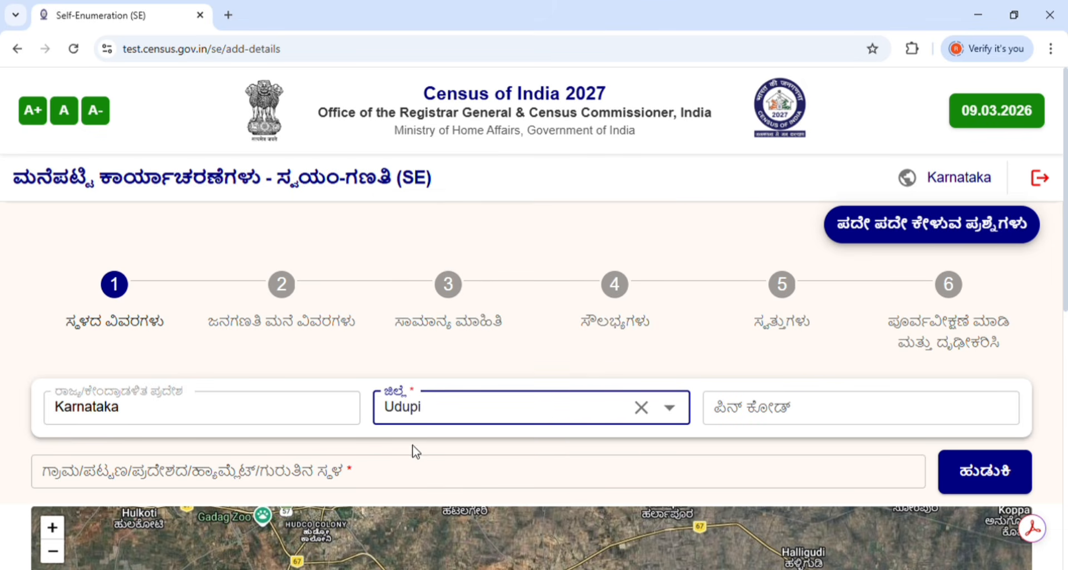
{"action": "left_click", "coordinate": [748, 412]}
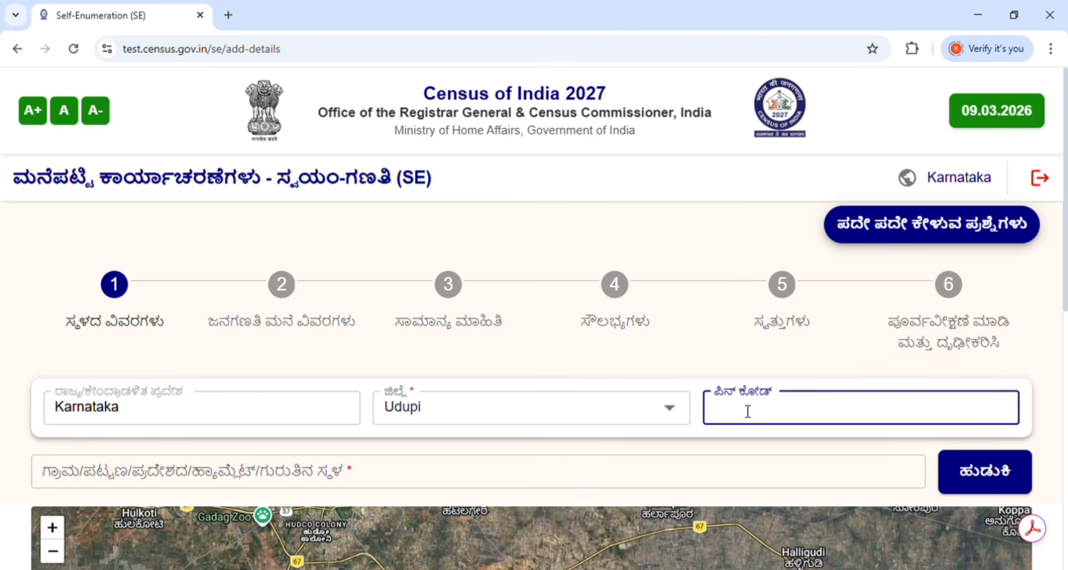
{"action": "type", "text": "576233"}
{"action": "left_click", "coordinate": [963, 376]}
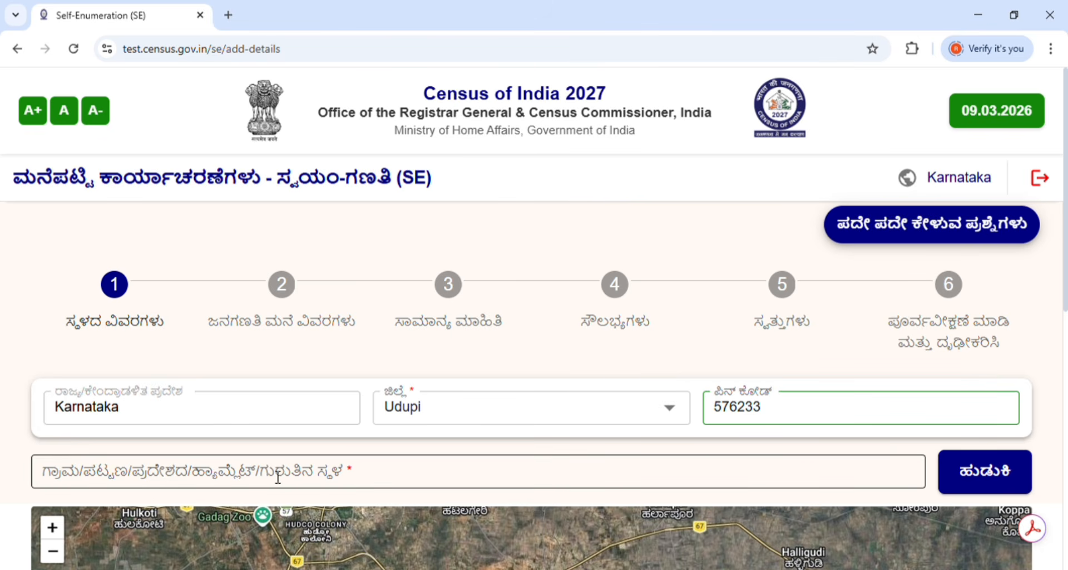
- Search the map for the locality IDOOR, Idurkunjadi from the suggestions
{"action": "left_click", "coordinate": [218, 479]}
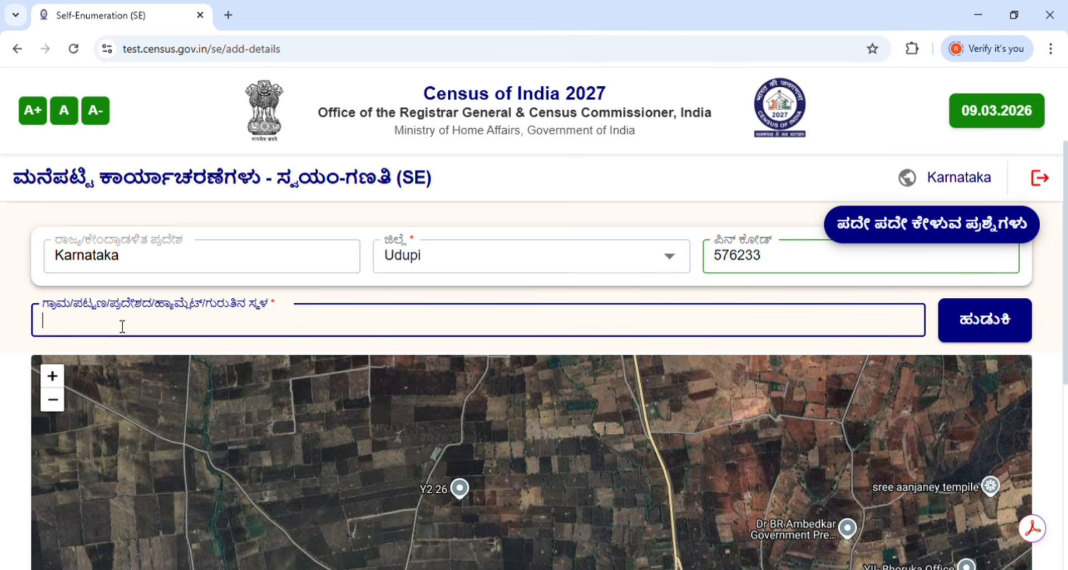
{"action": "type", "text": "IDOOR "}
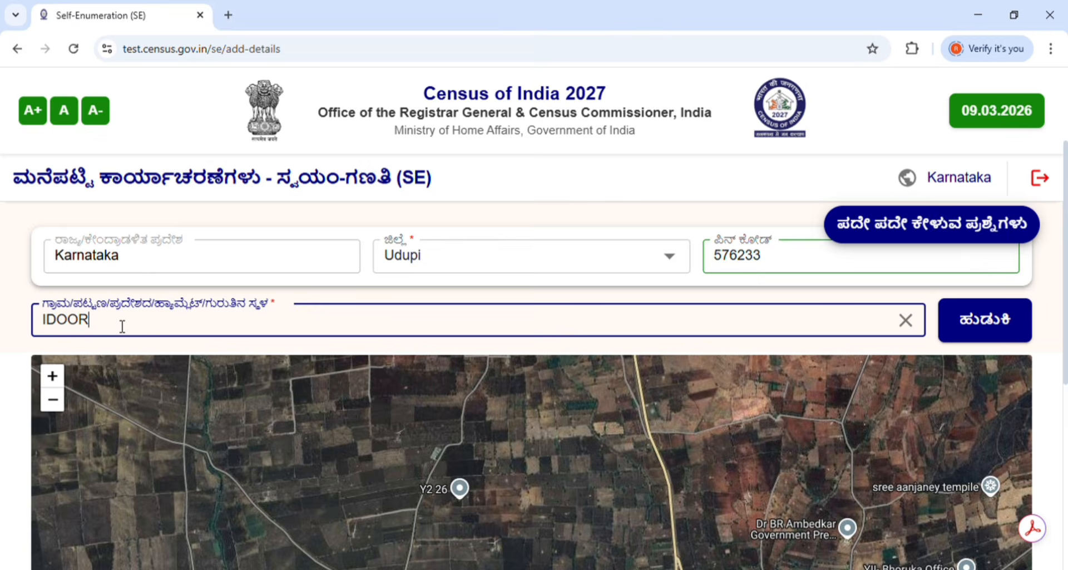
{"action": "type", "text": "KU"}
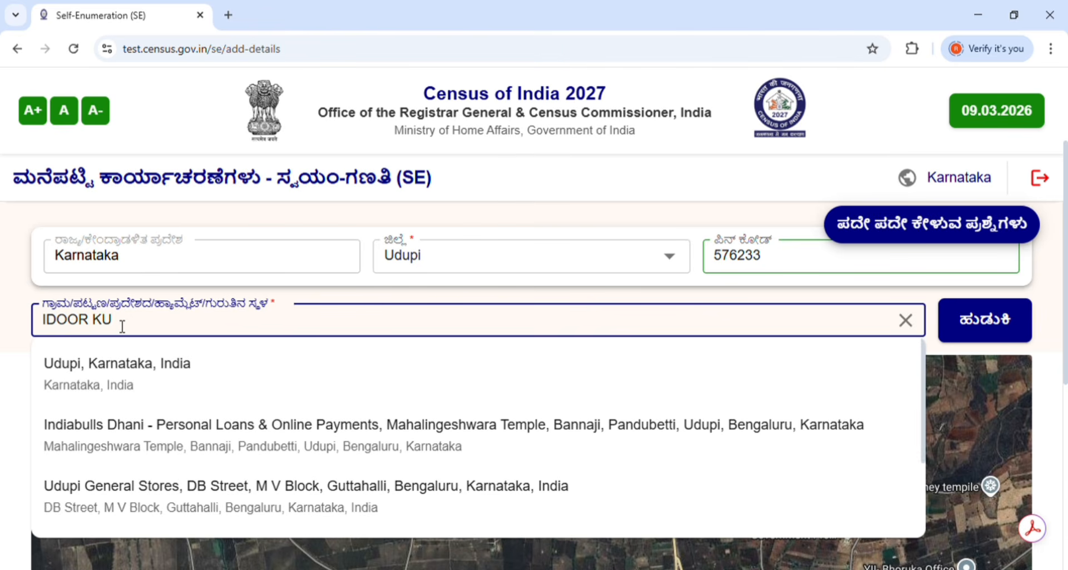
{"action": "type", "text": "NJANADY,"}
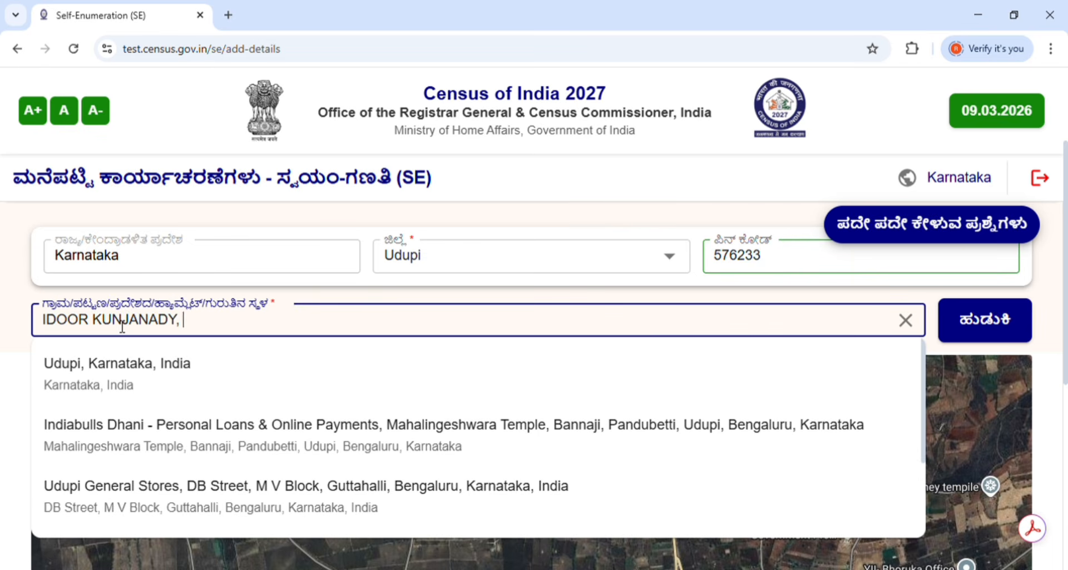
{"action": "type", "text": " KUNDAP"}
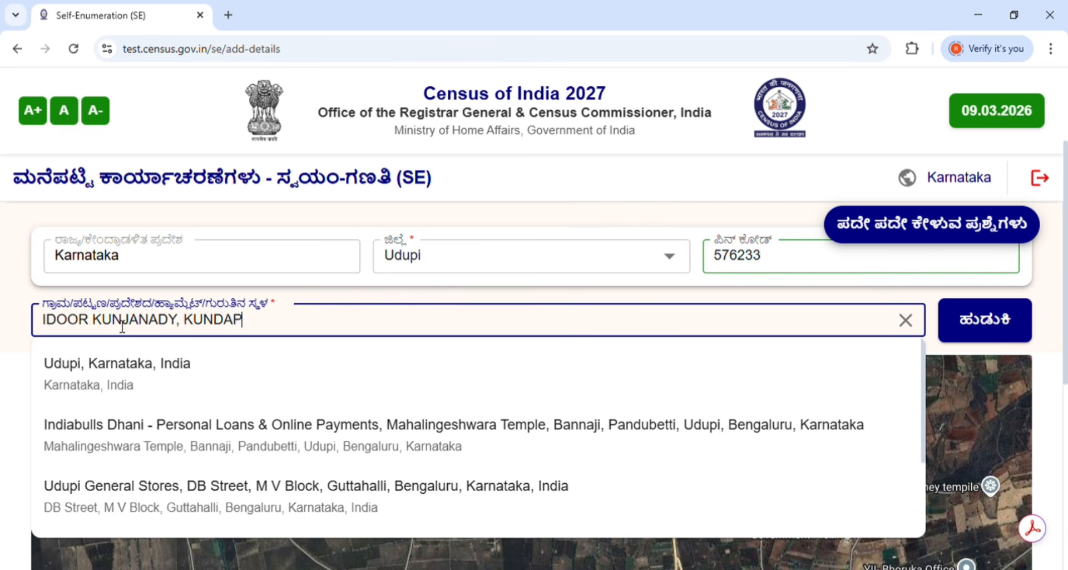
{"action": "type", "text": "URA"}
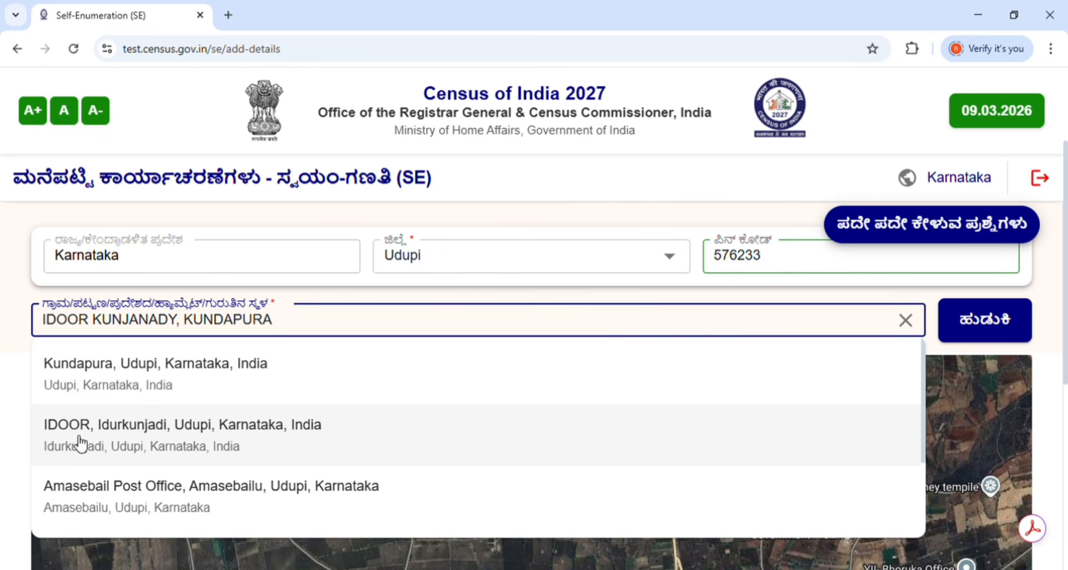
{"action": "left_click", "coordinate": [185, 439]}
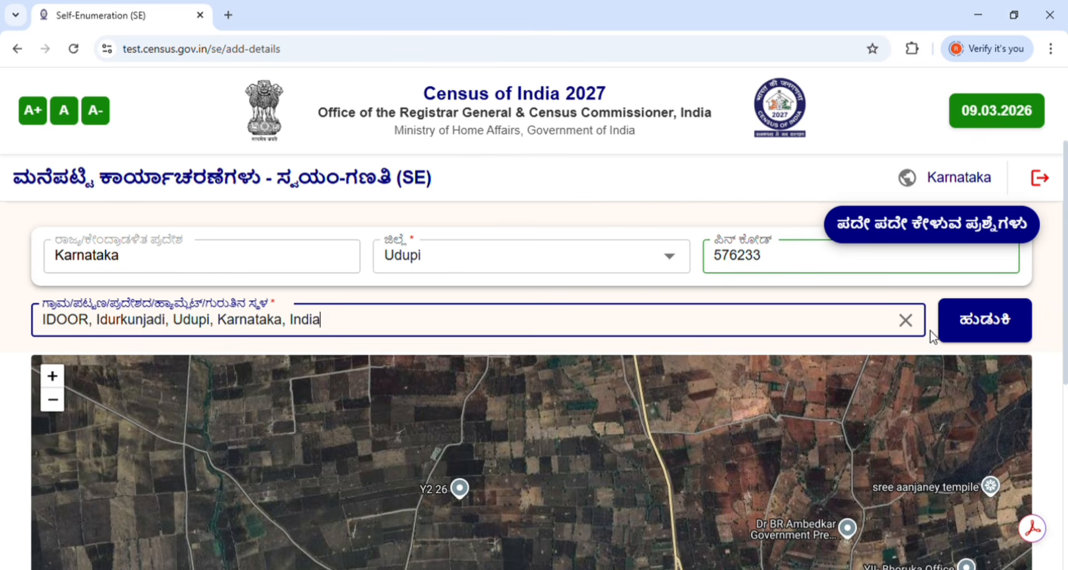
{"action": "left_click", "coordinate": [994, 332]}
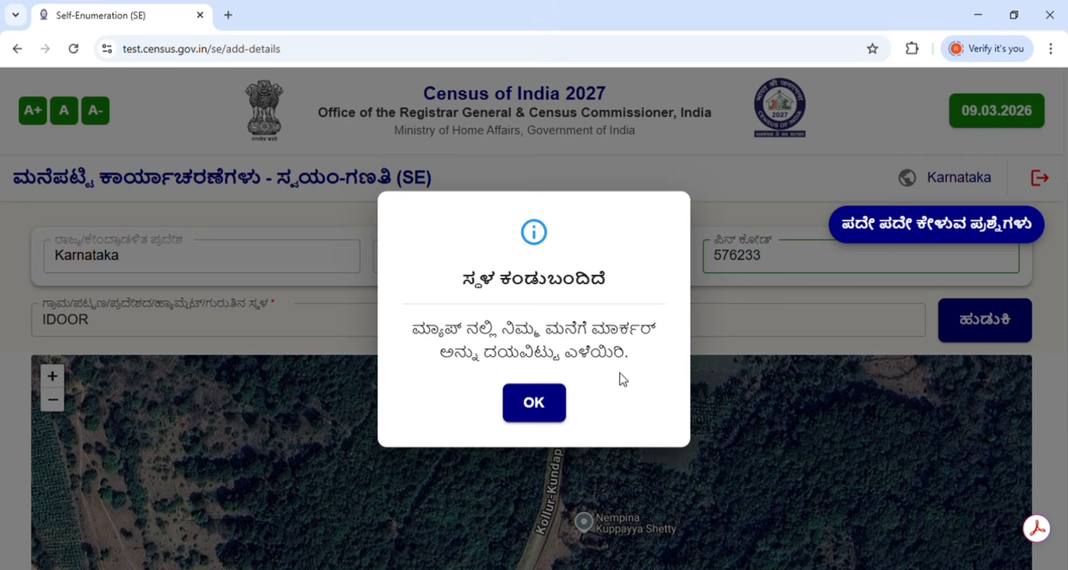
- Drag the red house marker onto the small building beside the green field
{"action": "left_click", "coordinate": [545, 405]}
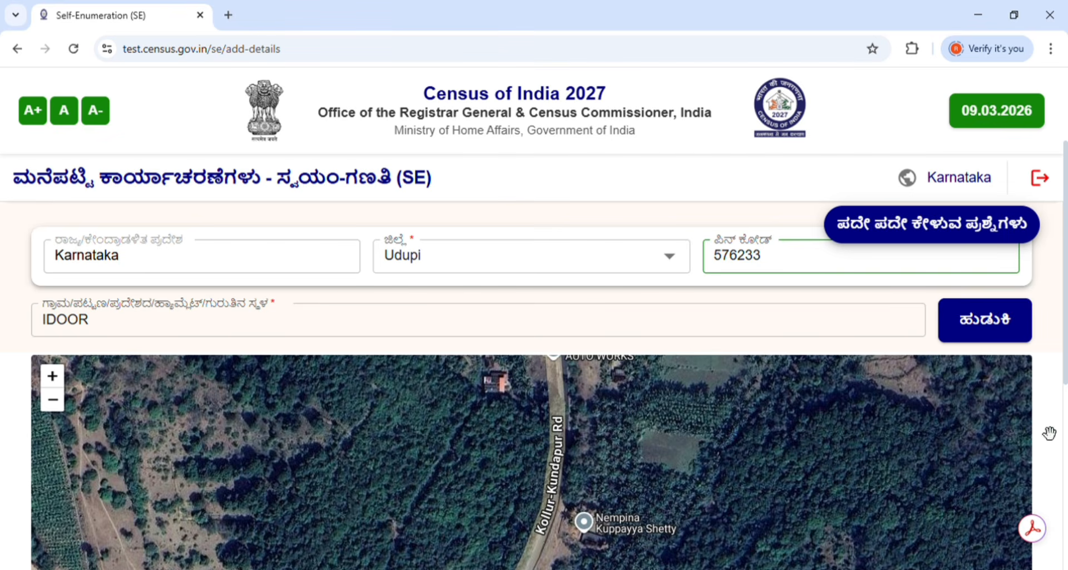
{"action": "left_click_drag", "start_coordinate": [1066, 378], "coordinate": [1066, 532]}
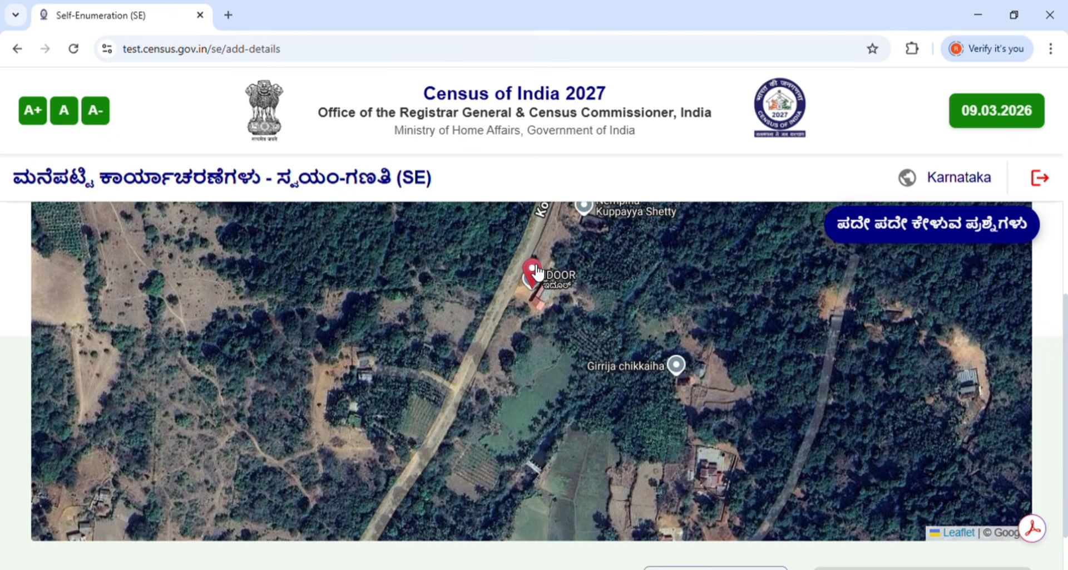
{"action": "mouse_move", "coordinate": [537, 278]}
{"action": "left_mouse_down"}
{"action": "mouse_move", "coordinate": [470, 303]}
{"action": "mouse_move", "coordinate": [437, 331]}
{"action": "mouse_move", "coordinate": [420, 448]}
{"action": "mouse_move", "coordinate": [436, 480]}
{"action": "left_mouse_up"}
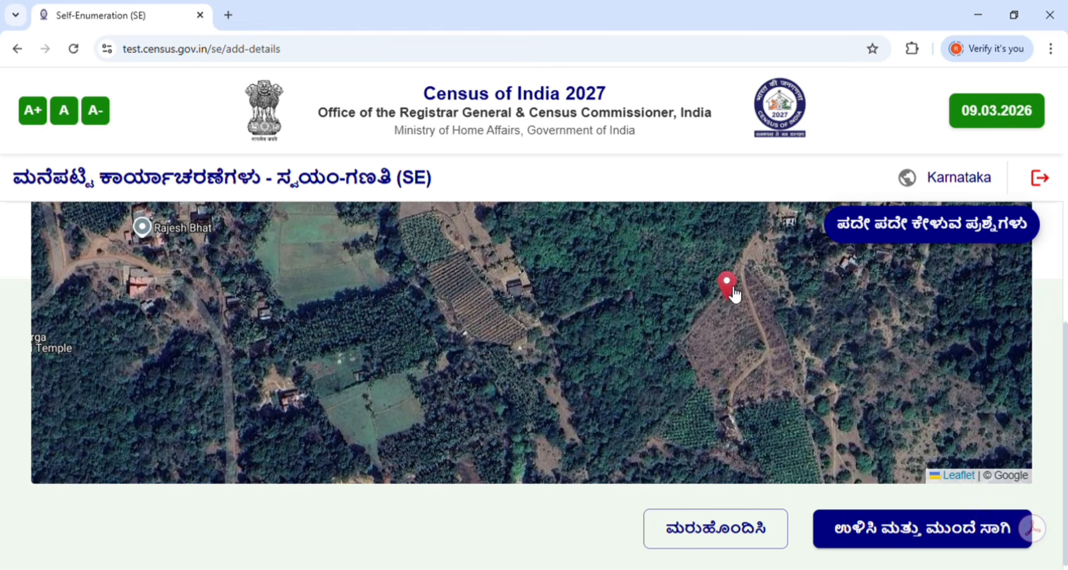
{"action": "mouse_move", "coordinate": [735, 296]}
{"action": "left_mouse_down"}
{"action": "mouse_move", "coordinate": [539, 285]}
{"action": "mouse_move", "coordinate": [405, 298]}
{"action": "mouse_move", "coordinate": [309, 340]}
{"action": "mouse_move", "coordinate": [285, 368]}
{"action": "mouse_move", "coordinate": [300, 390]}
{"action": "left_mouse_up"}
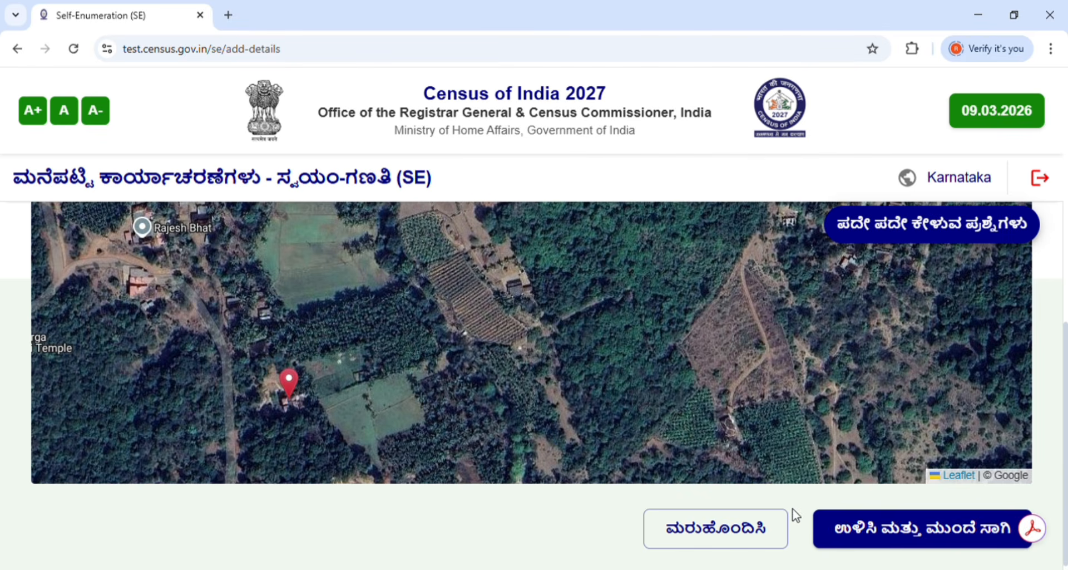
- Save the location and confirm it with Yes
{"action": "left_click", "coordinate": [900, 541]}
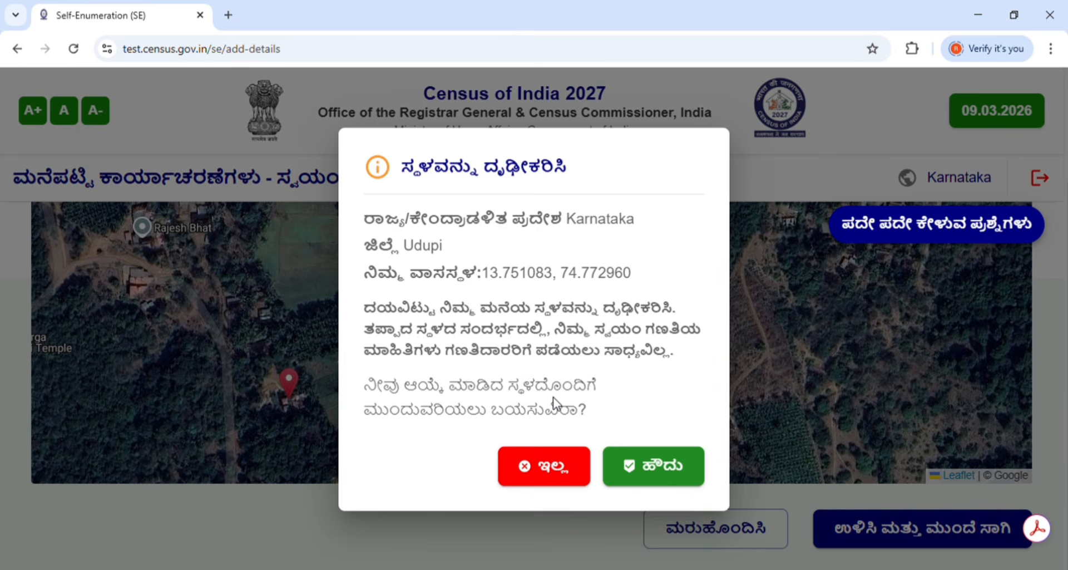
{"action": "left_click", "coordinate": [670, 480]}
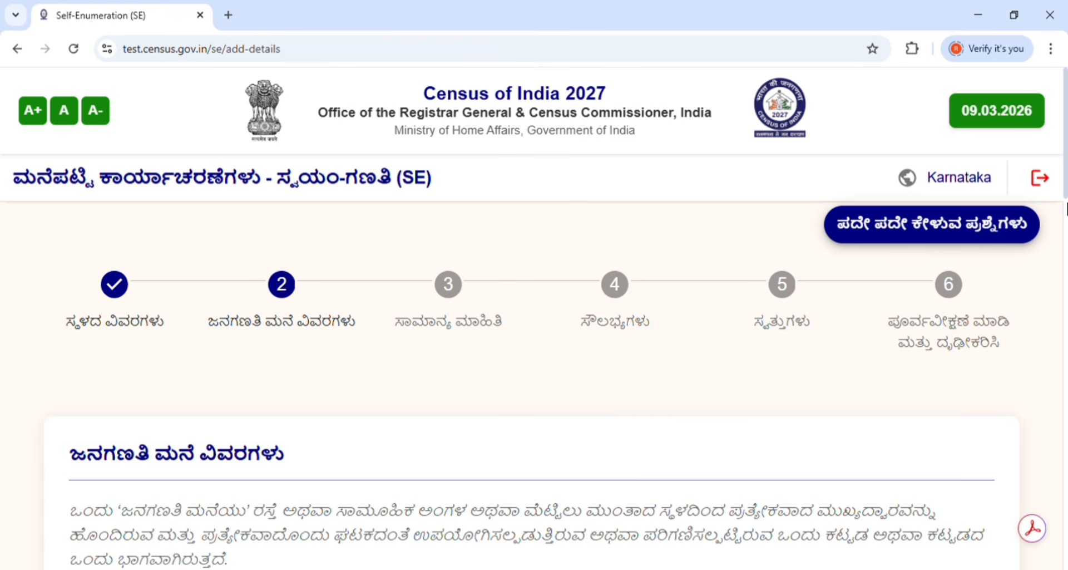
- Answer floor as mosaic/floor tiles and walls as cement-packed stone
{"action": "scroll", "coordinate": [691, 427], "scroll_direction": "down", "scroll_amount": 5}
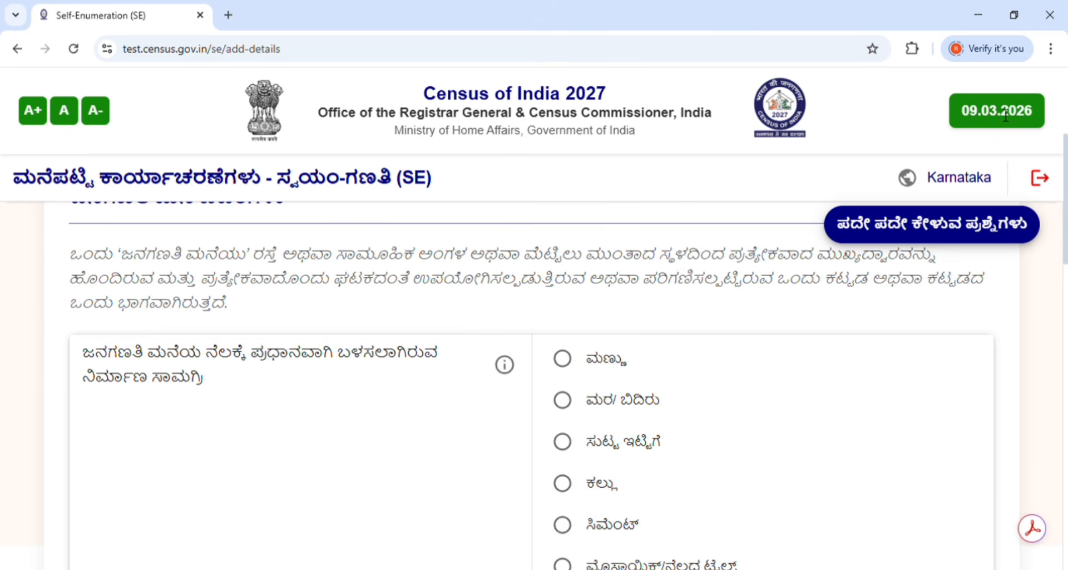
{"action": "scroll", "coordinate": [1065, 146], "scroll_direction": "up", "scroll_amount": 2}
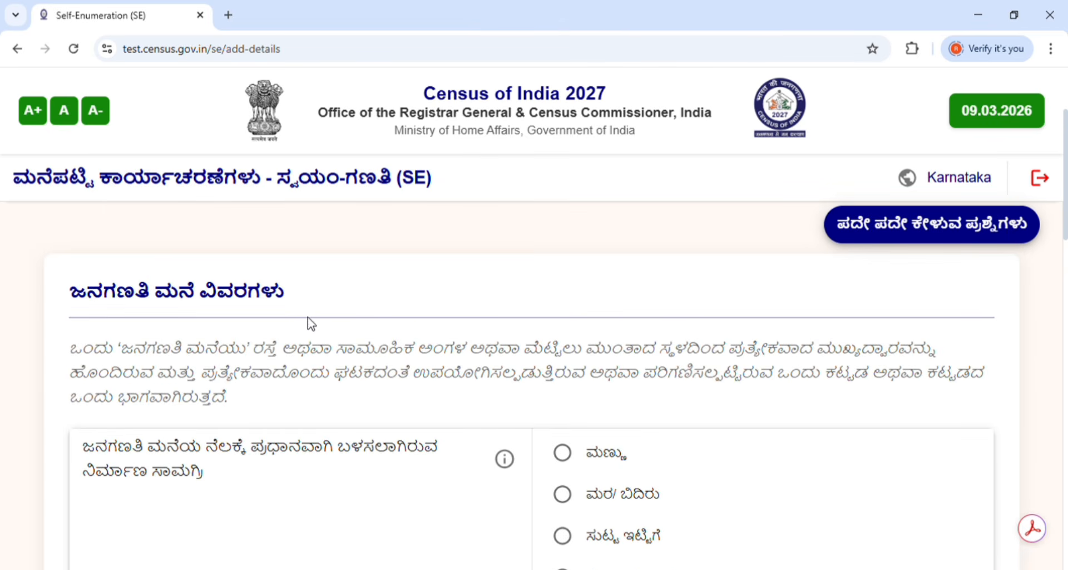
{"action": "left_click_drag", "start_coordinate": [1067, 216], "coordinate": [1067, 272]}
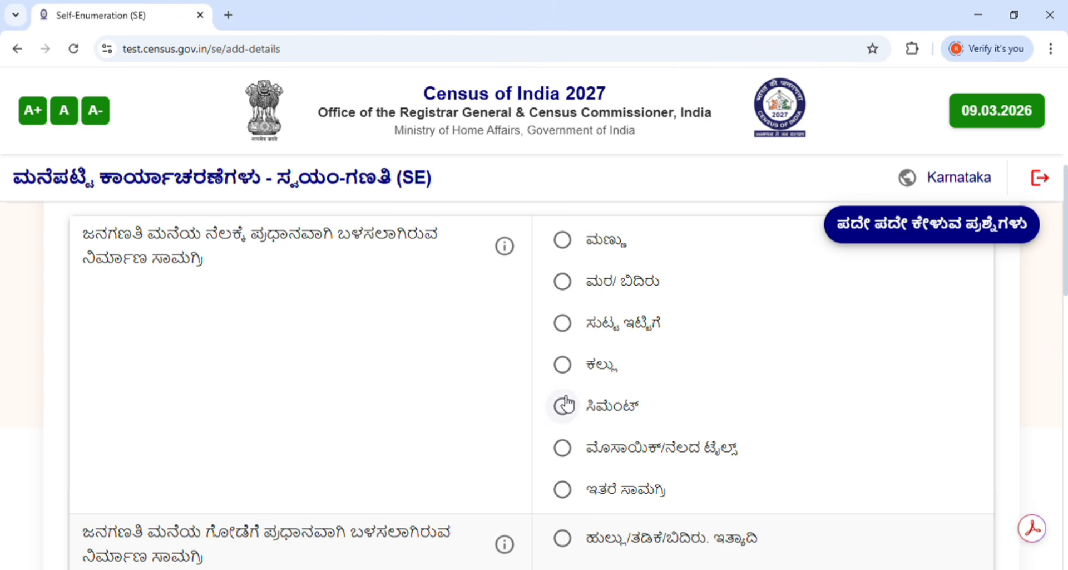
{"action": "left_click", "coordinate": [568, 452]}
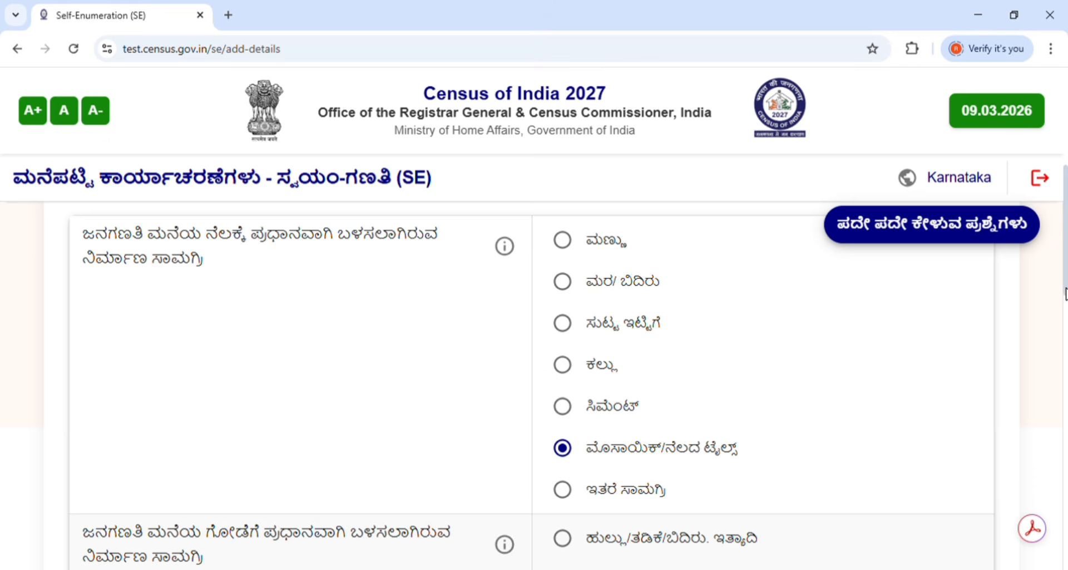
{"action": "scroll", "coordinate": [1065, 294], "scroll_direction": "down", "scroll_amount": 5}
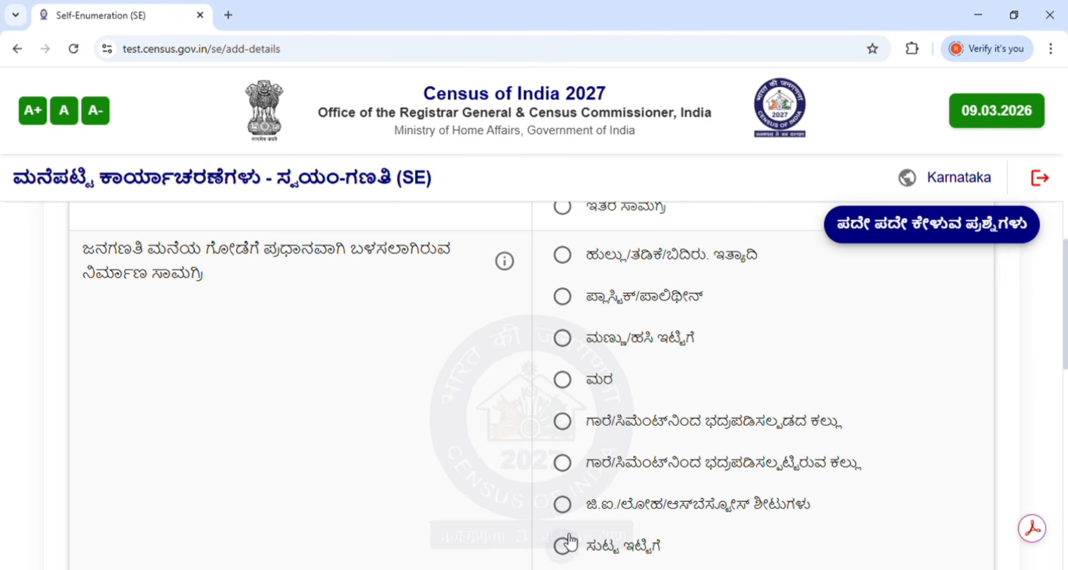
{"action": "left_click", "coordinate": [563, 463]}
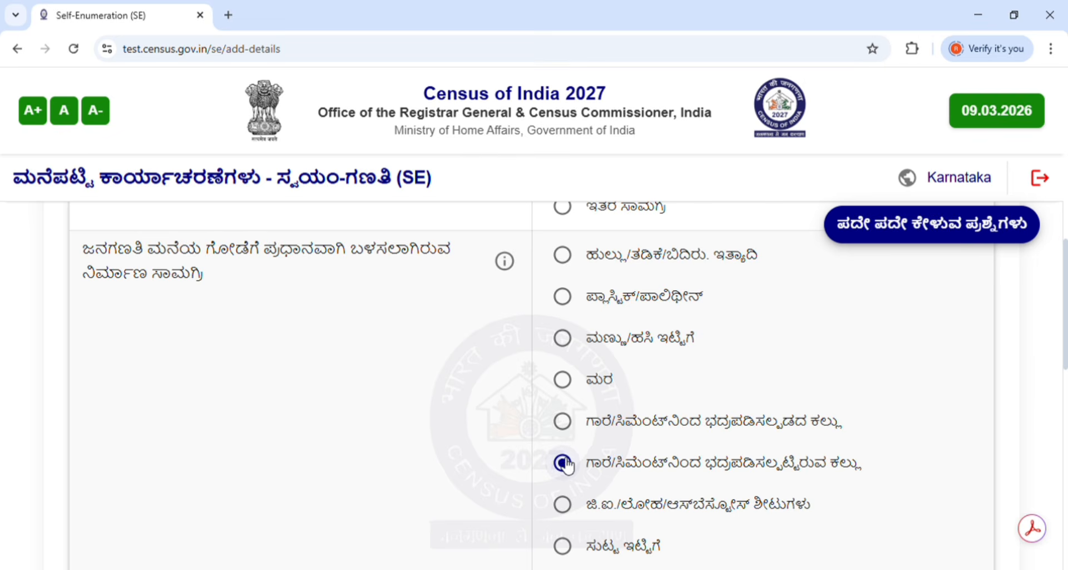
- Answer roof as concrete and house condition as good
{"action": "left_click_drag", "start_coordinate": [1065, 362], "coordinate": [1065, 476]}
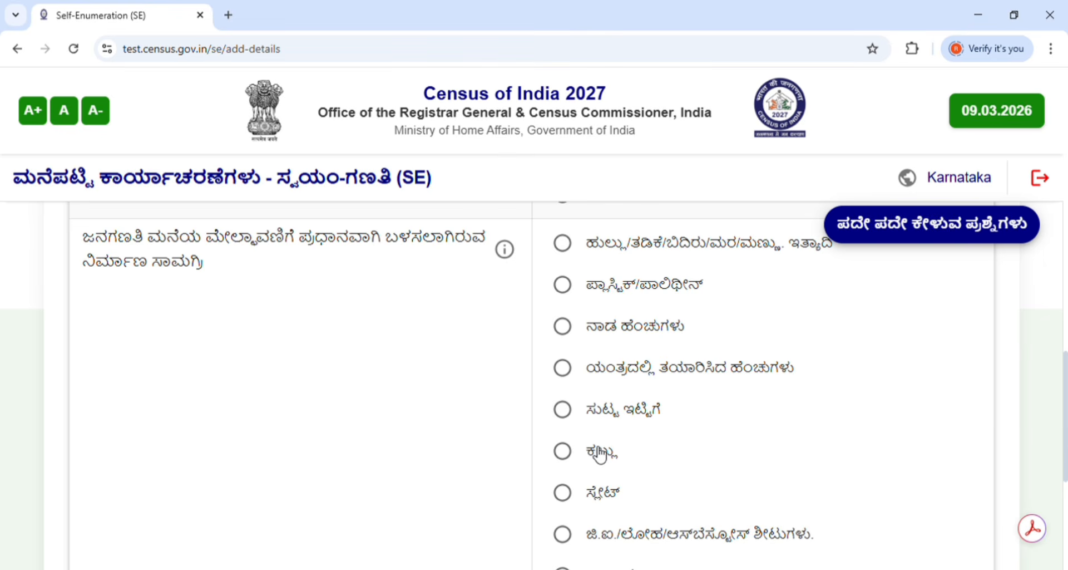
{"action": "scroll", "coordinate": [1065, 456], "scroll_direction": "down", "scroll_amount": 2}
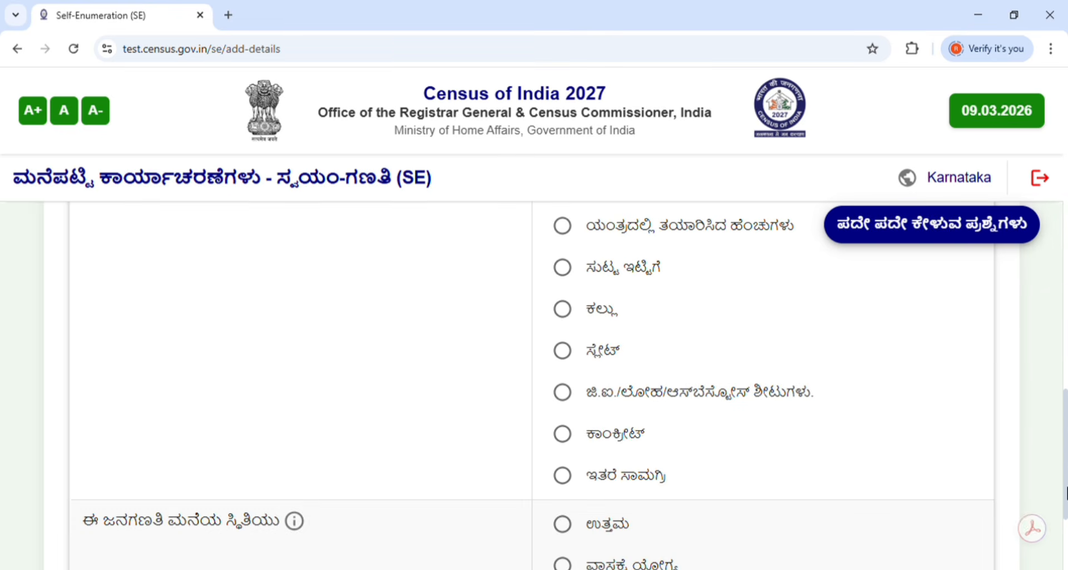
{"action": "left_click", "coordinate": [586, 435]}
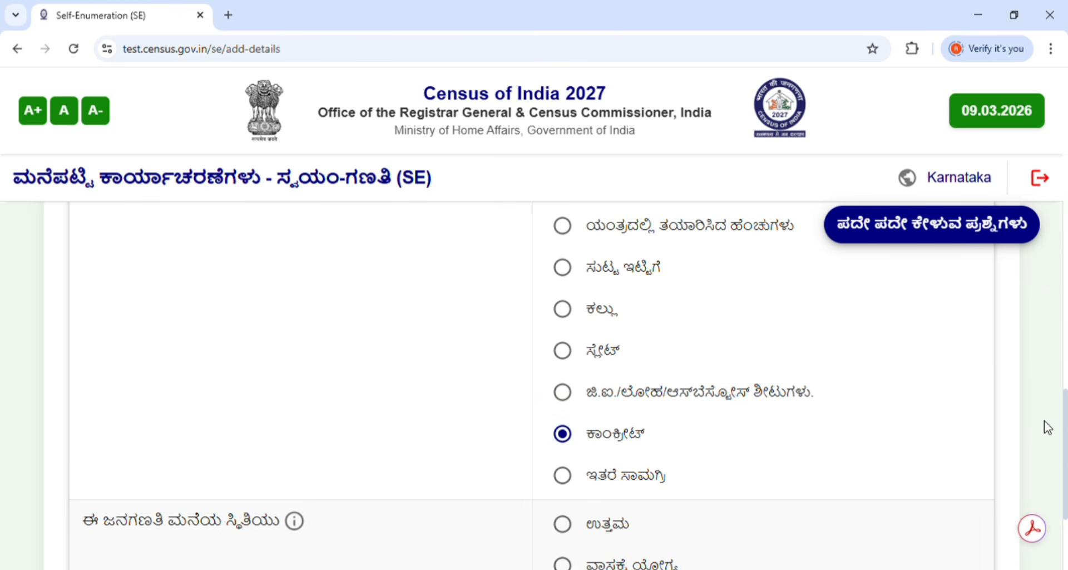
{"action": "scroll", "coordinate": [1065, 426], "scroll_direction": "down", "scroll_amount": 3}
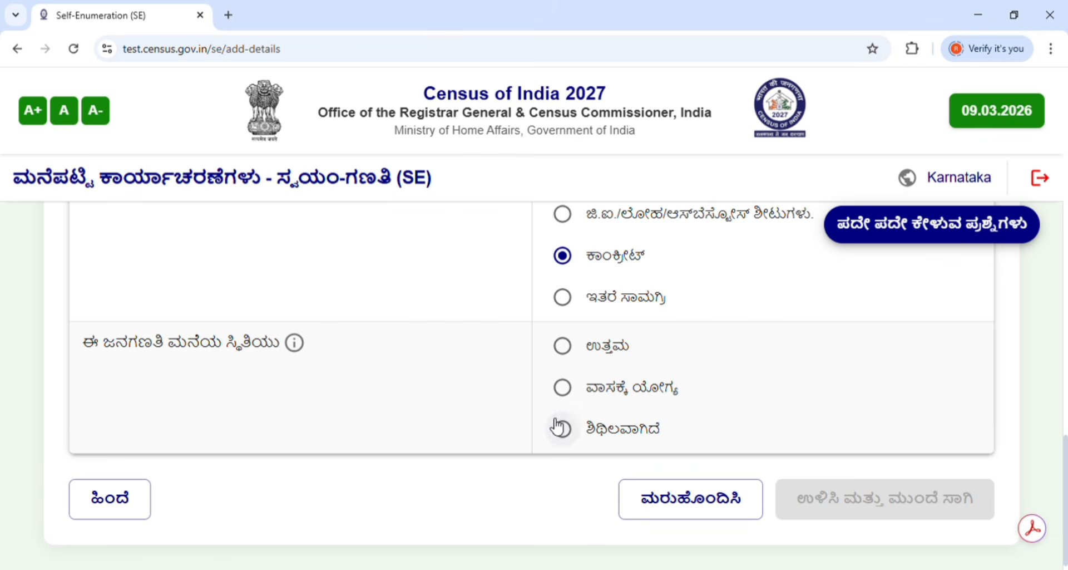
{"action": "left_click", "coordinate": [562, 347]}
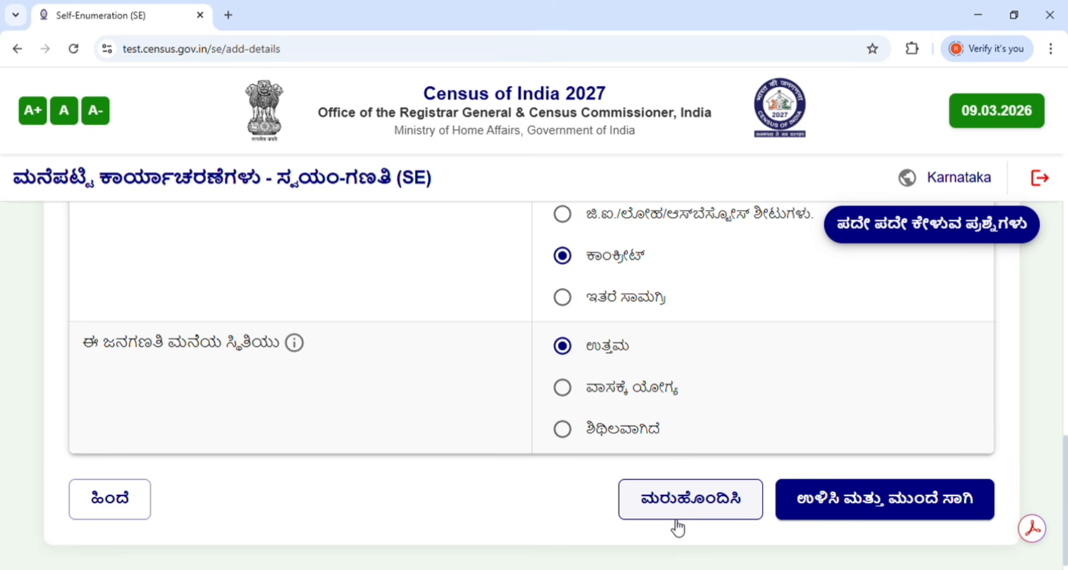
- Save the house details, continue to household information and enter 7 usual residents
{"action": "left_click", "coordinate": [822, 512]}
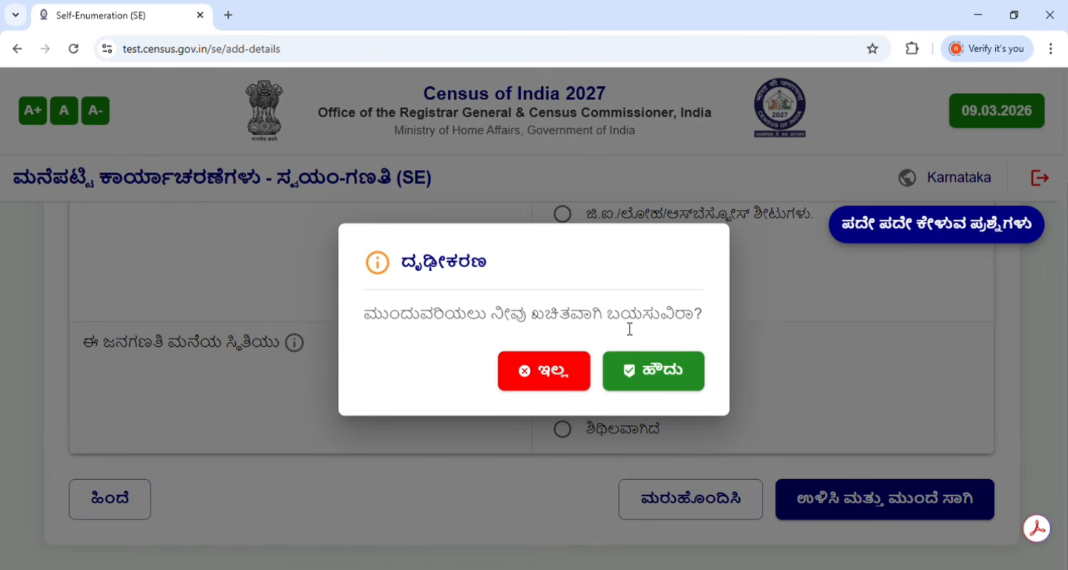
{"action": "left_click", "coordinate": [640, 371]}
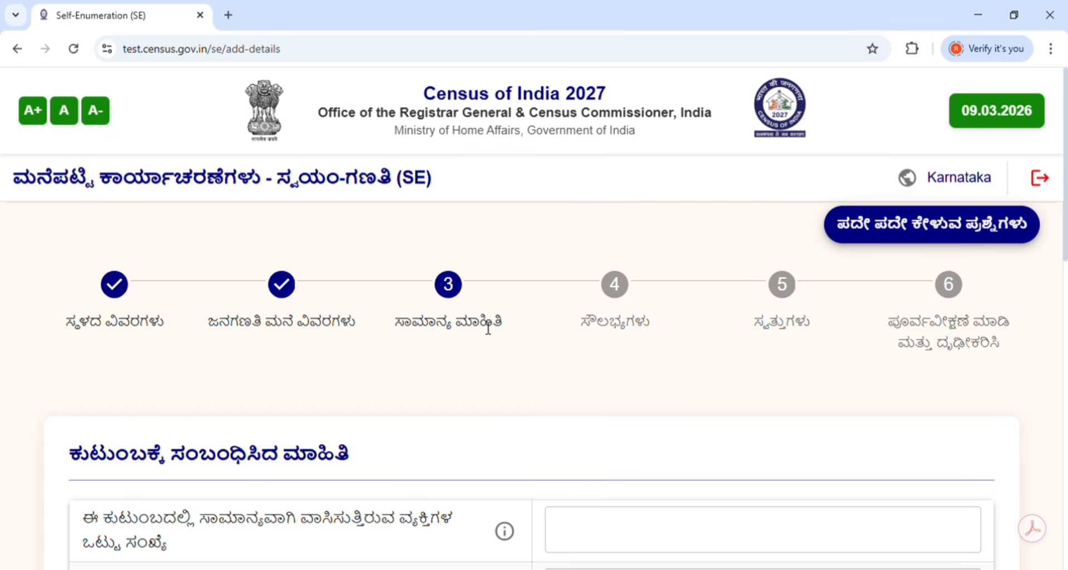
{"action": "left_click_drag", "start_coordinate": [1067, 252], "coordinate": [1067, 329]}
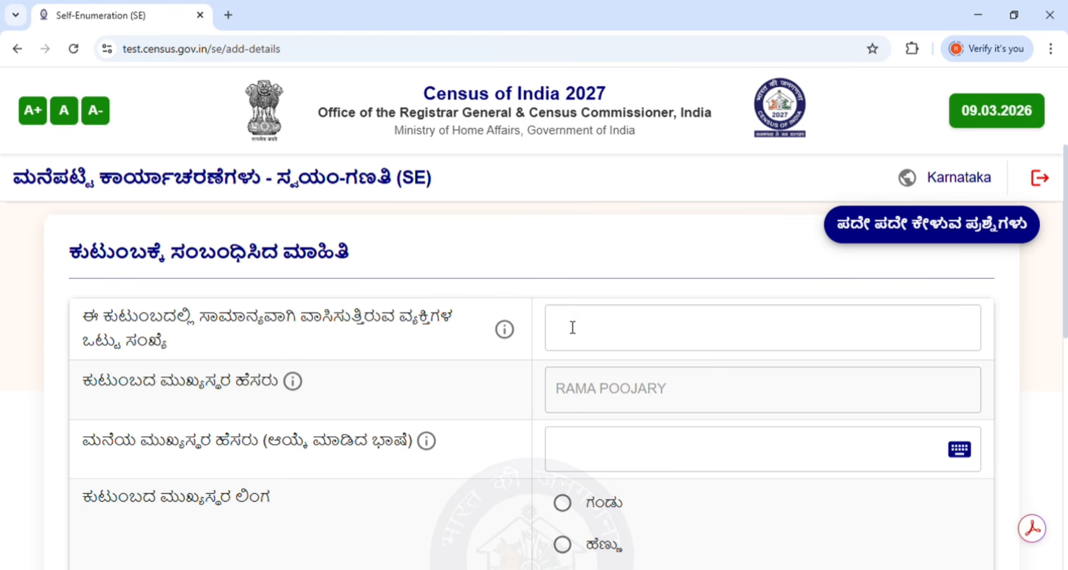
{"action": "left_click", "coordinate": [619, 330]}
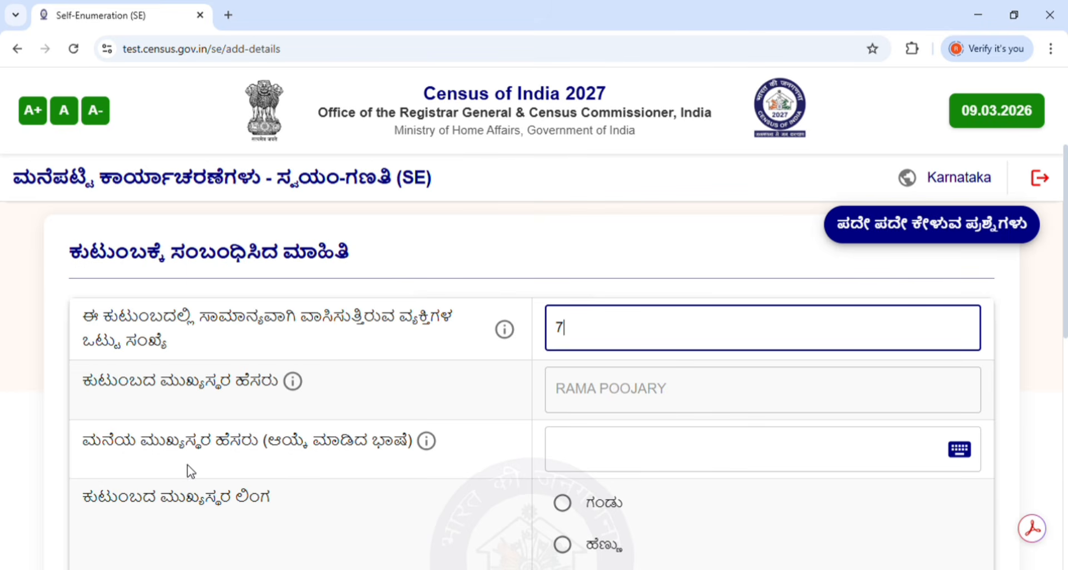
- Fill in the head's name in Kannada script using the transliteration suggestion
{"action": "left_click", "coordinate": [590, 445]}
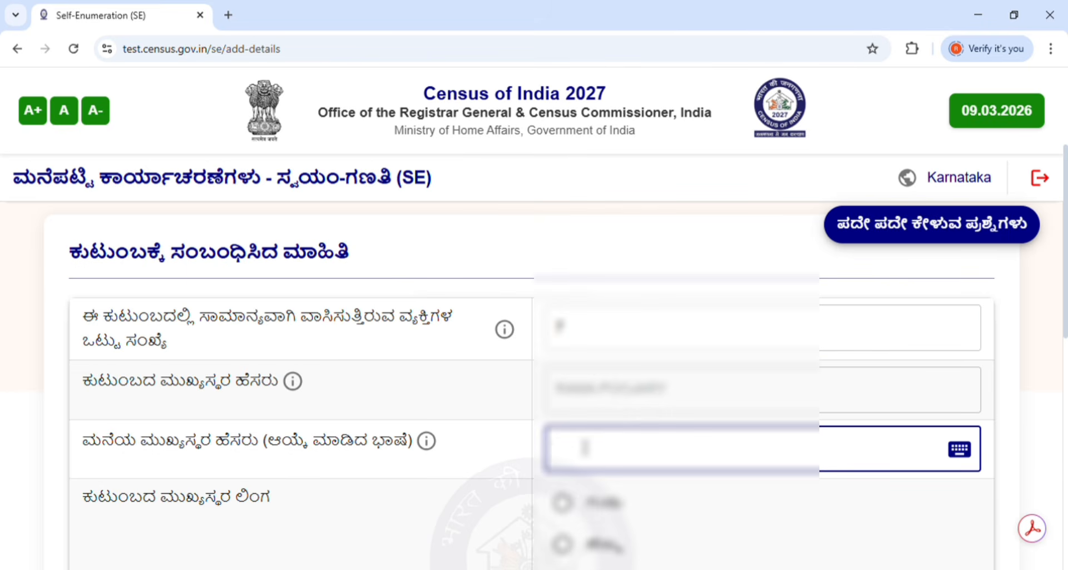
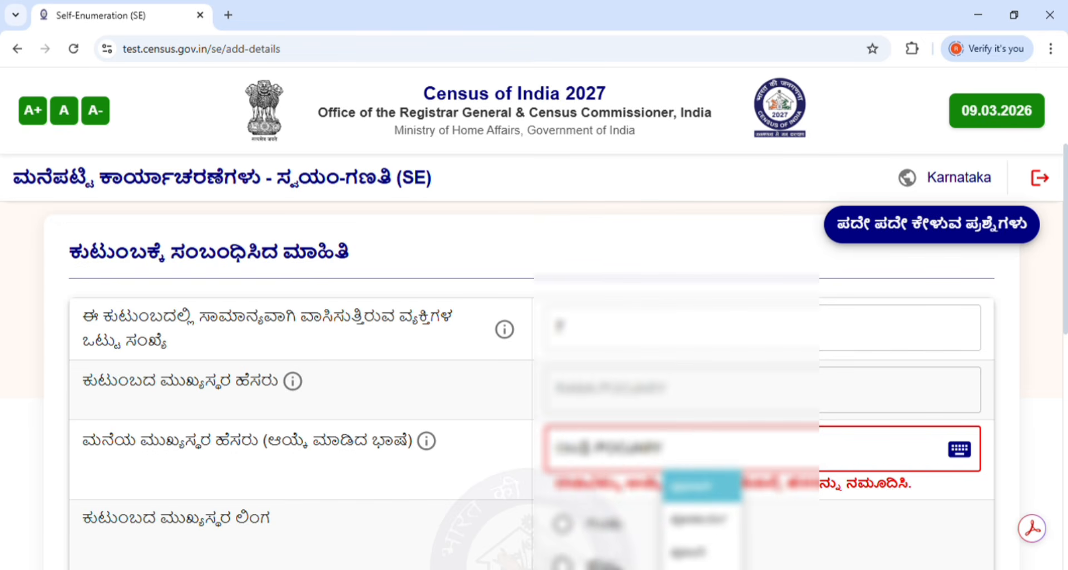
{"action": "left_click", "coordinate": [690, 499]}
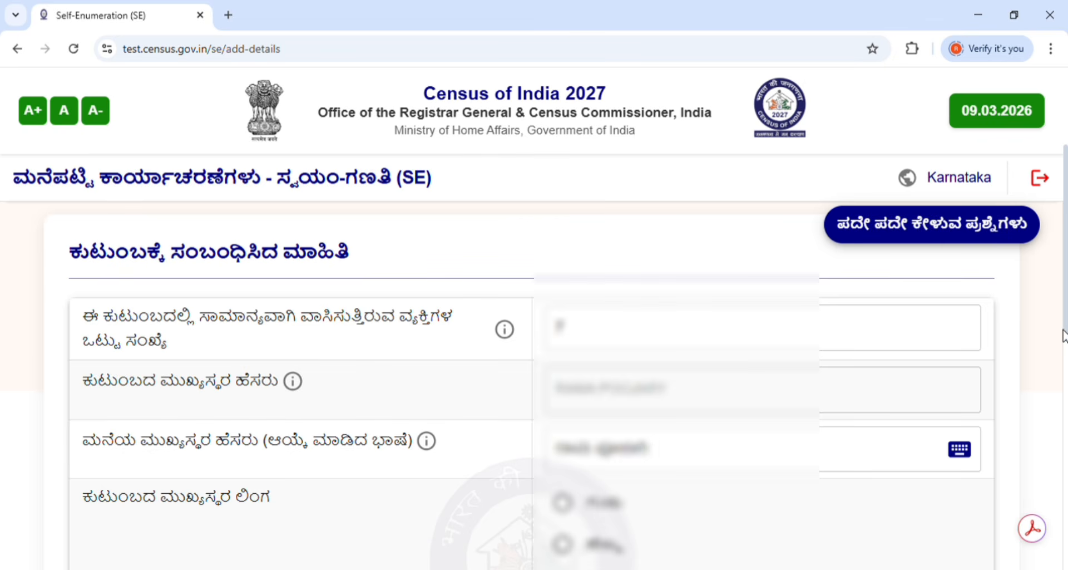
{"action": "left_click_drag", "start_coordinate": [1066, 324], "coordinate": [1067, 394]}
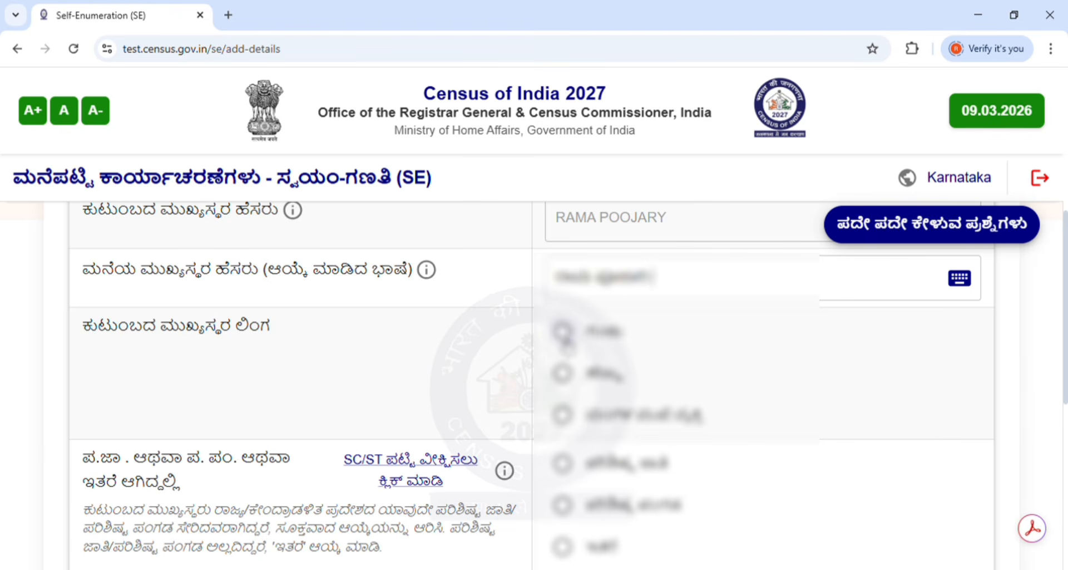
- Mark the head as male, caste category Other (ಇತರೆ), and the house as owned (ಸ್ವಂತ)
{"action": "left_click", "coordinate": [563, 333]}
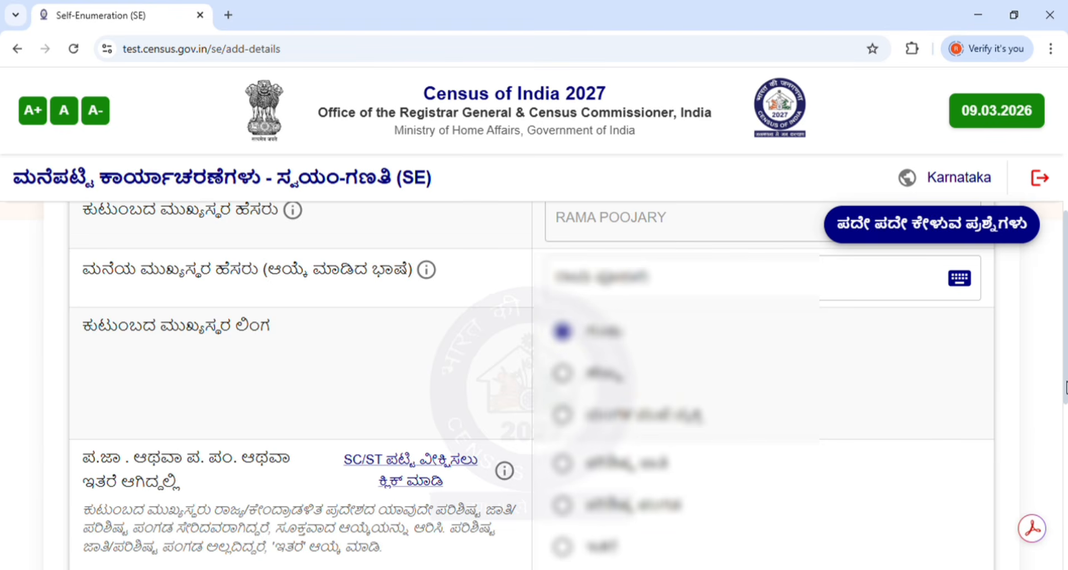
{"action": "scroll", "coordinate": [472, 498], "scroll_direction": "down", "scroll_amount": 3}
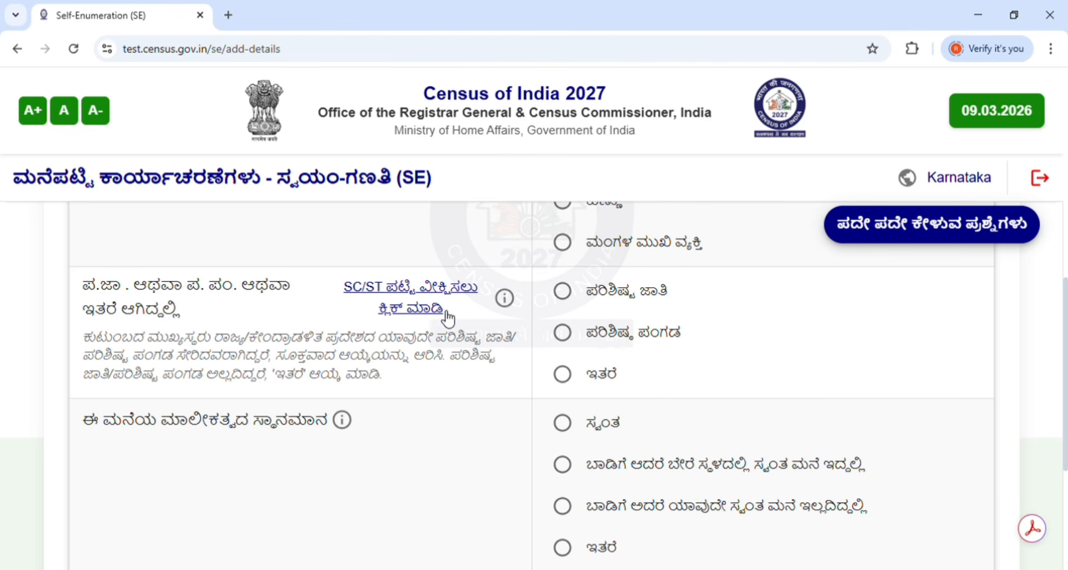
{"action": "left_click", "coordinate": [564, 373]}
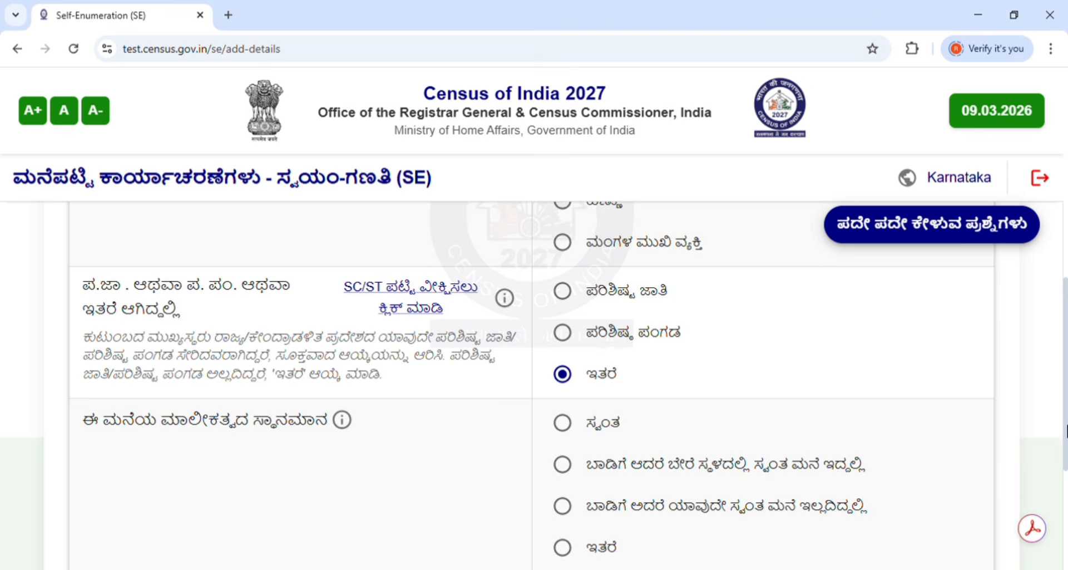
{"action": "scroll", "coordinate": [1066, 431], "scroll_direction": "down", "scroll_amount": 2}
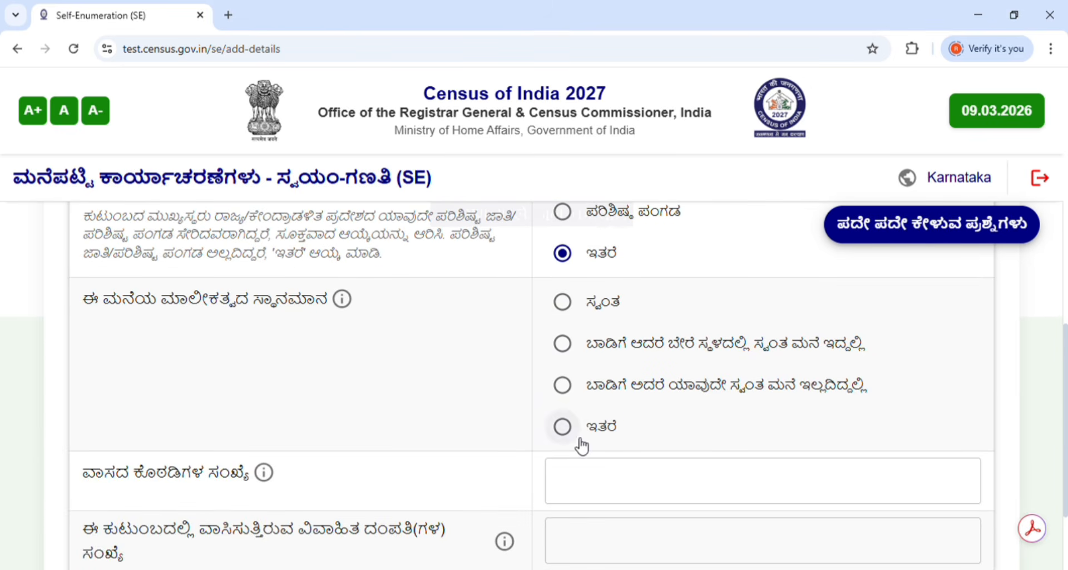
{"action": "left_click", "coordinate": [563, 304]}
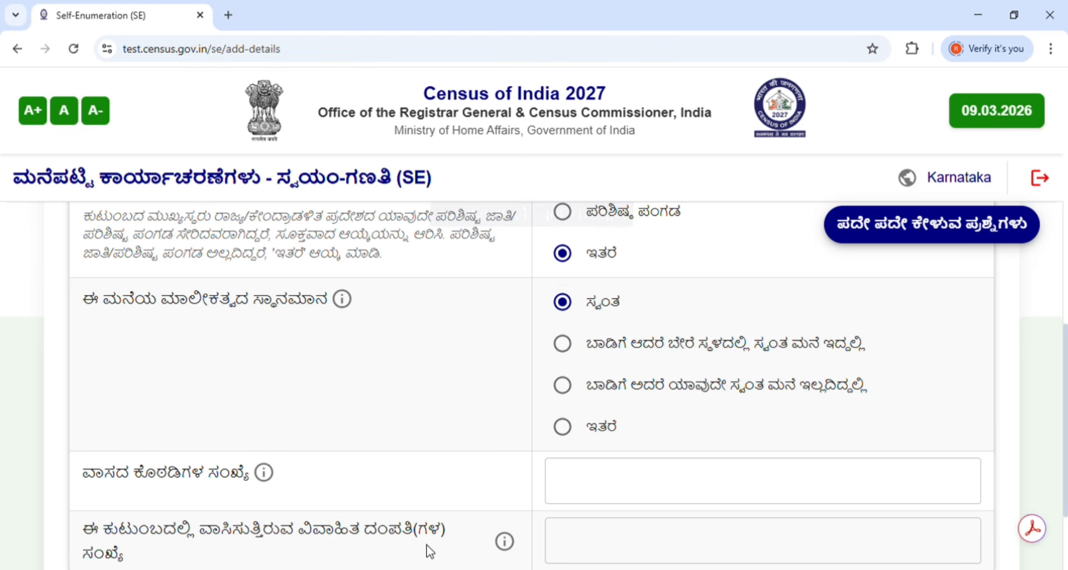
- Enter 3 dwelling rooms and 3 married couples
{"action": "left_click", "coordinate": [579, 492]}
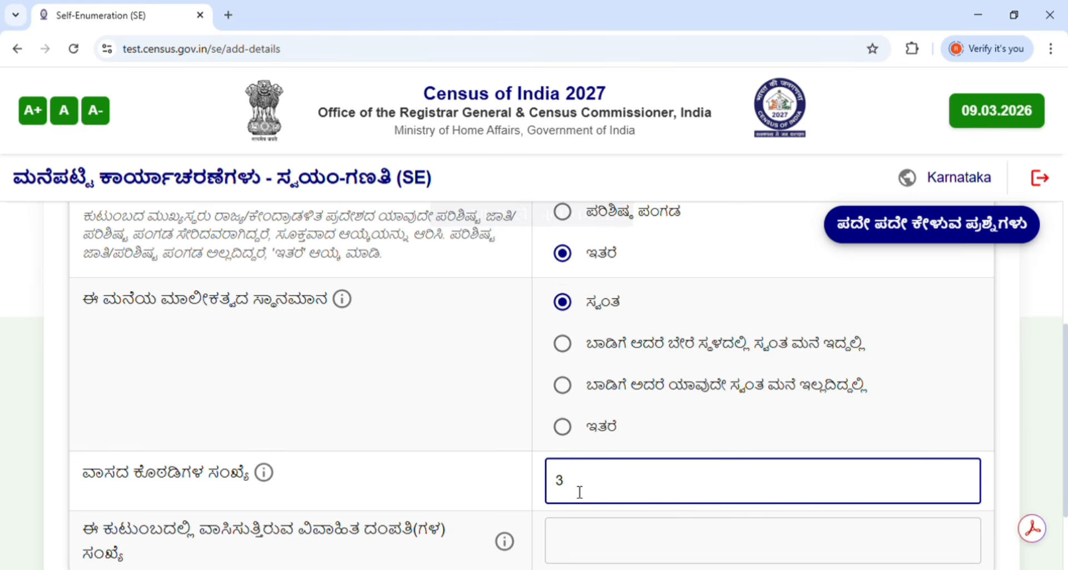
{"action": "scroll", "coordinate": [1057, 534], "scroll_direction": "down", "scroll_amount": 2}
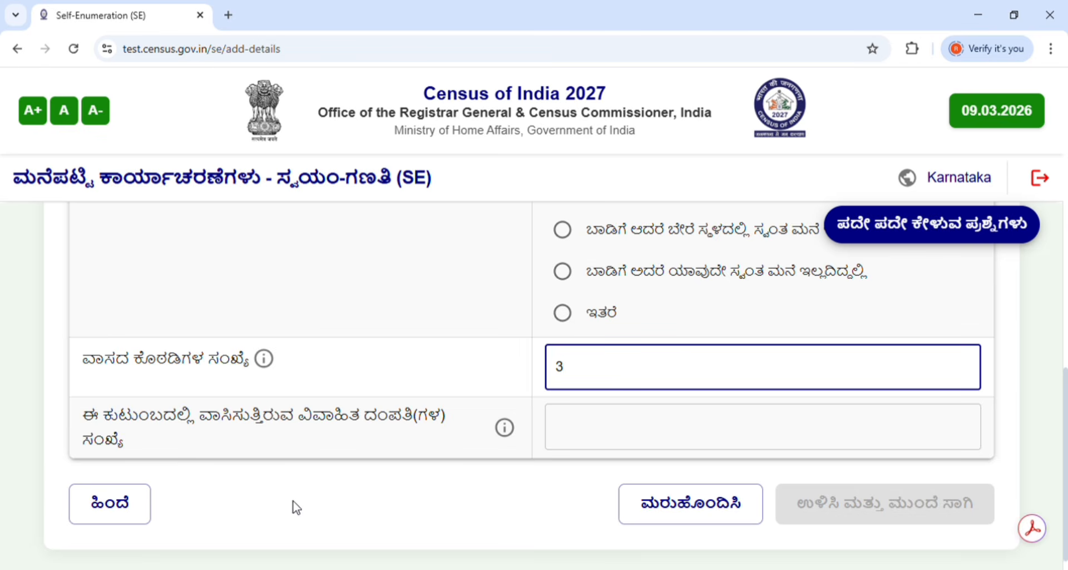
{"action": "left_click", "coordinate": [592, 426]}
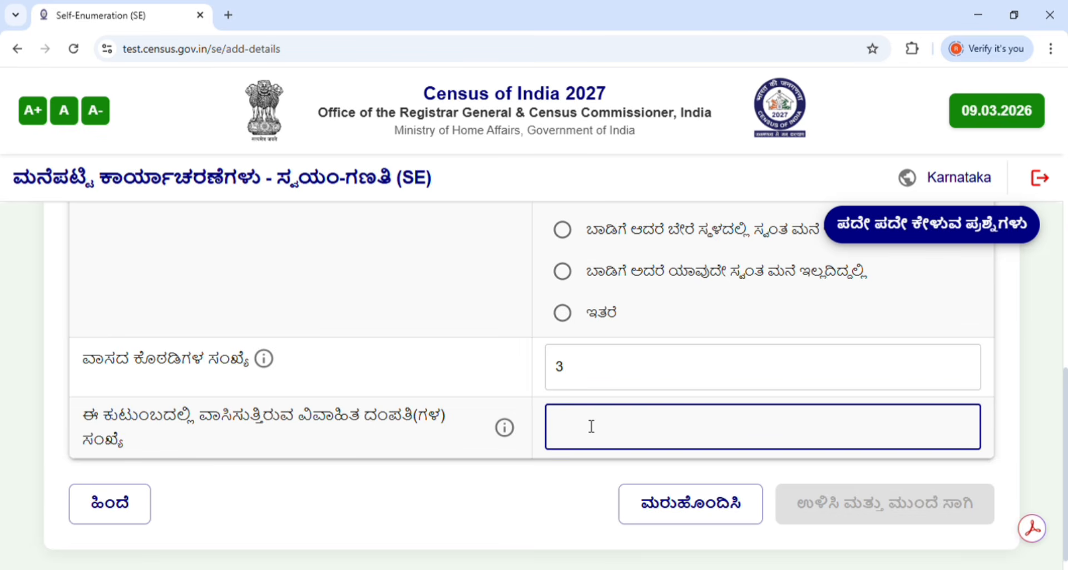
{"action": "type", "text": "3"}
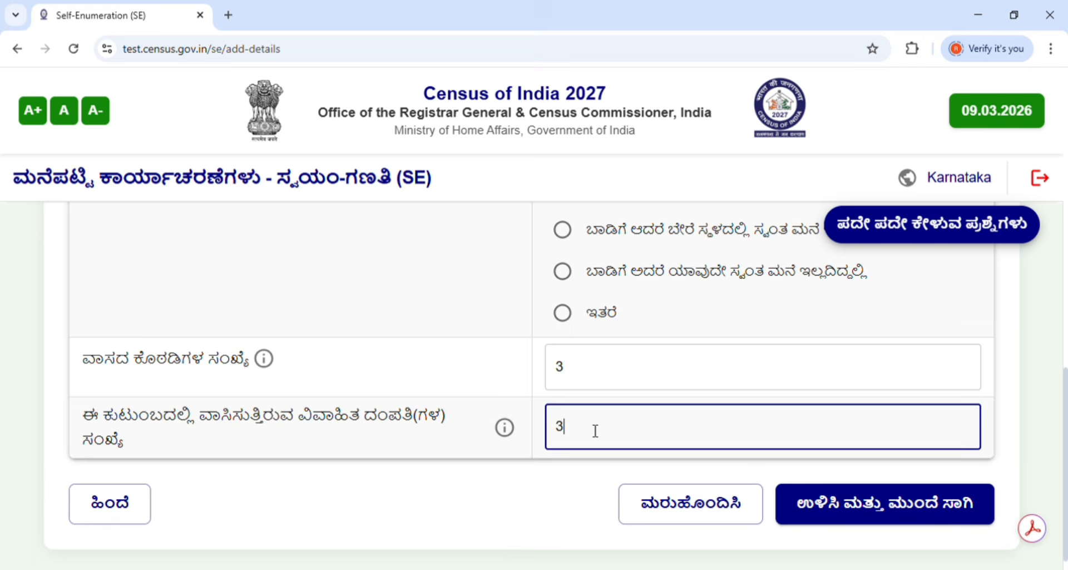
{"action": "left_click", "coordinate": [574, 511]}
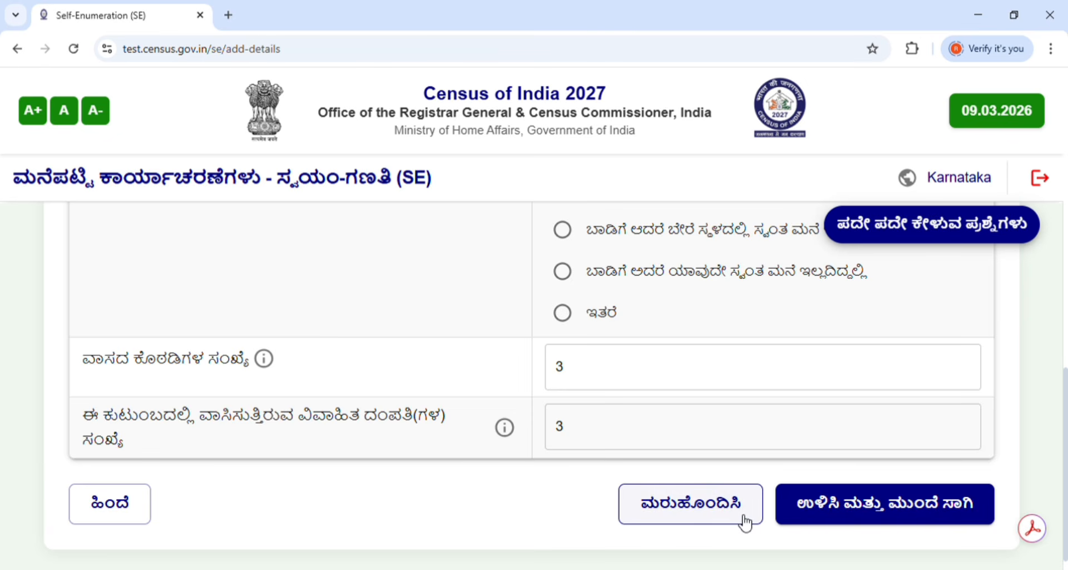
- Save the household details and record a well within the premises as the drinking water source
{"action": "left_click", "coordinate": [867, 511]}
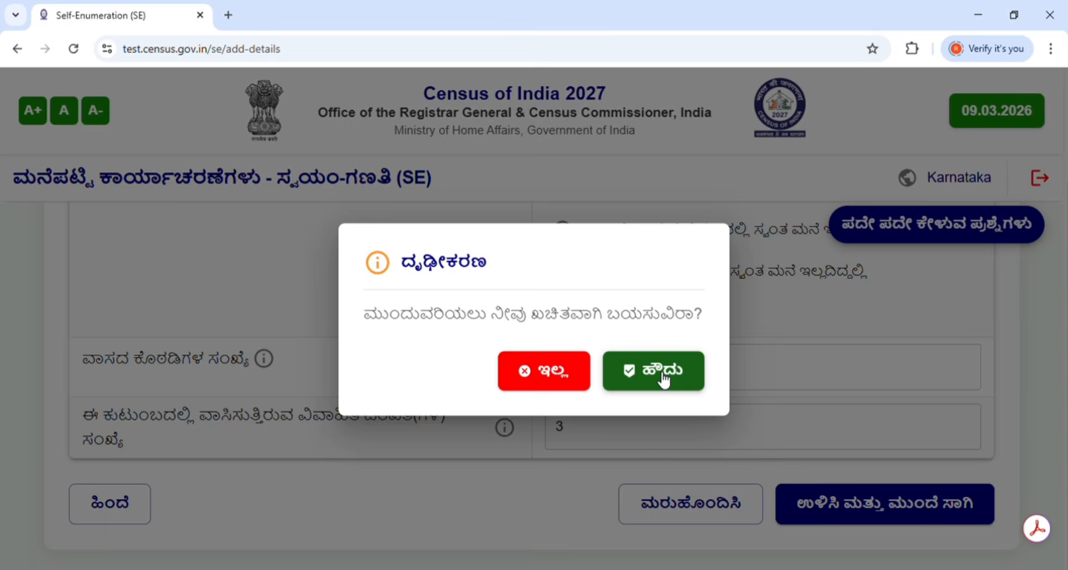
{"action": "left_click", "coordinate": [664, 380]}
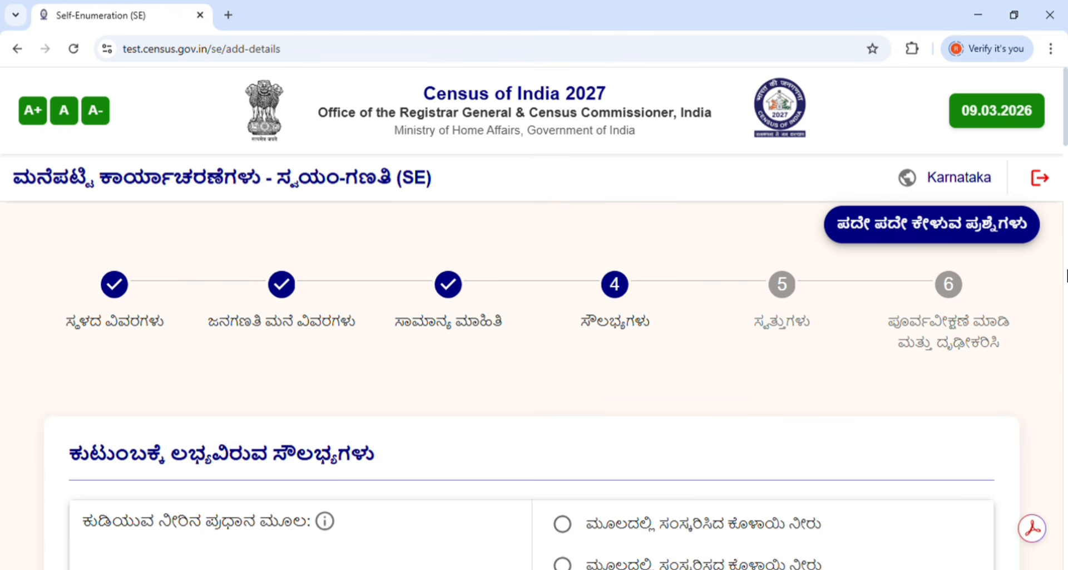
{"action": "scroll", "coordinate": [1067, 149], "scroll_direction": "down", "scroll_amount": 4}
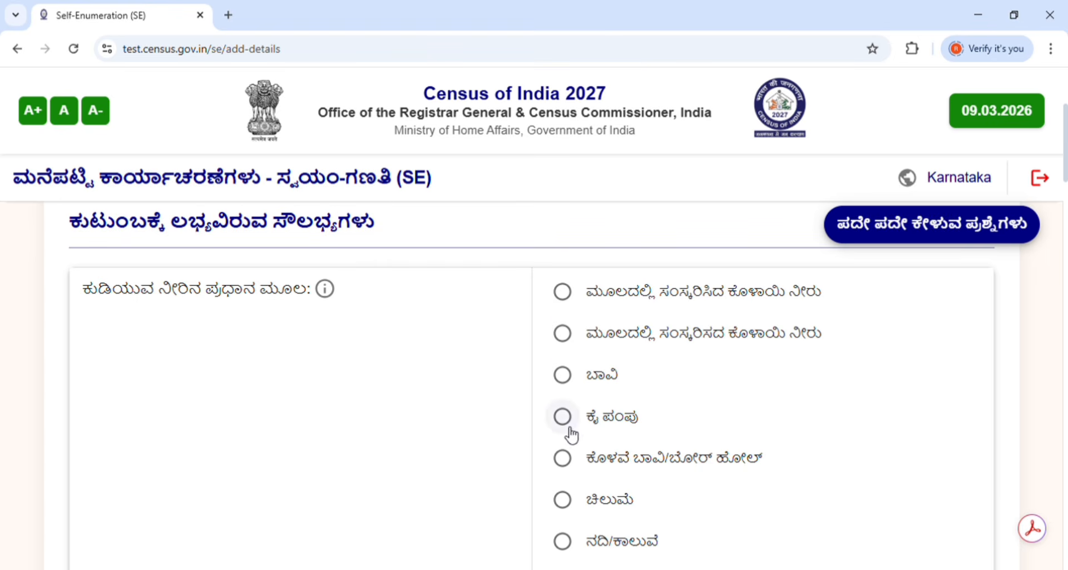
{"action": "left_click", "coordinate": [563, 375]}
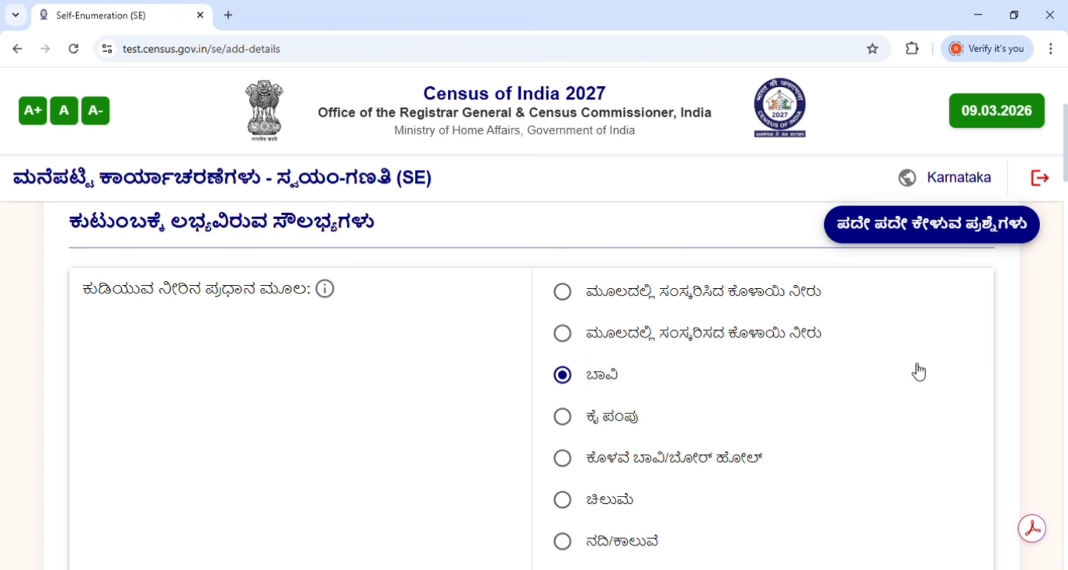
{"action": "left_click_drag", "start_coordinate": [1067, 170], "coordinate": [1066, 229]}
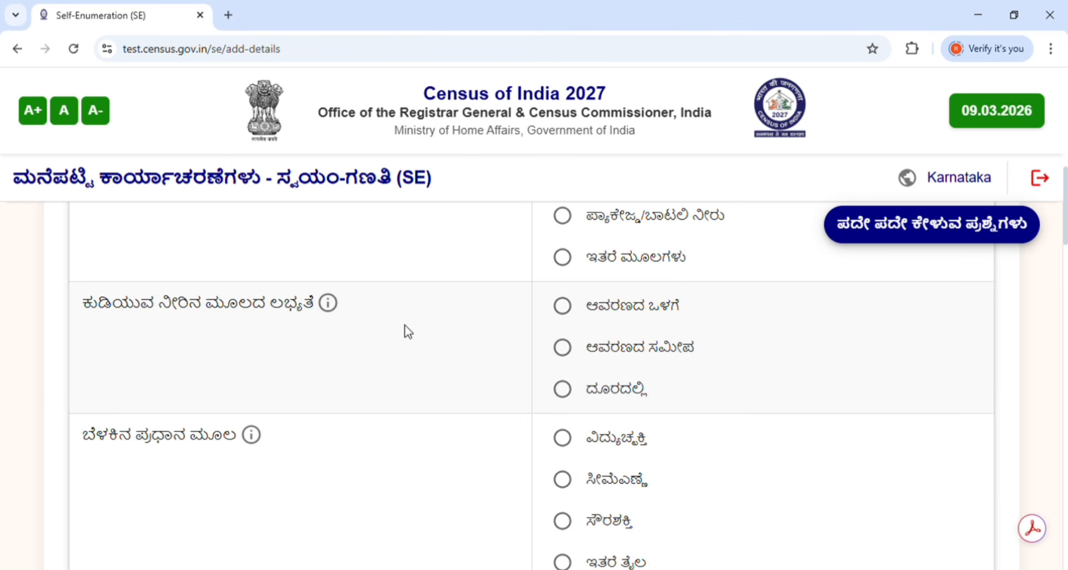
{"action": "left_click", "coordinate": [563, 306]}
- Set electricity as main lighting and a household-exclusive single-pit toilet with slab
{"action": "left_click_drag", "start_coordinate": [1065, 242], "coordinate": [1067, 278]}
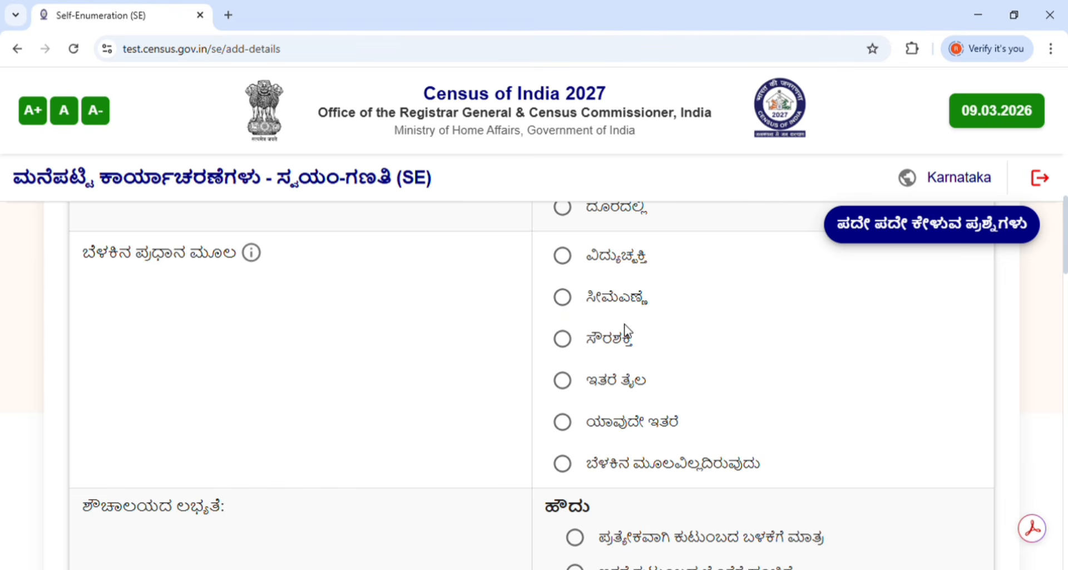
{"action": "left_click", "coordinate": [568, 257]}
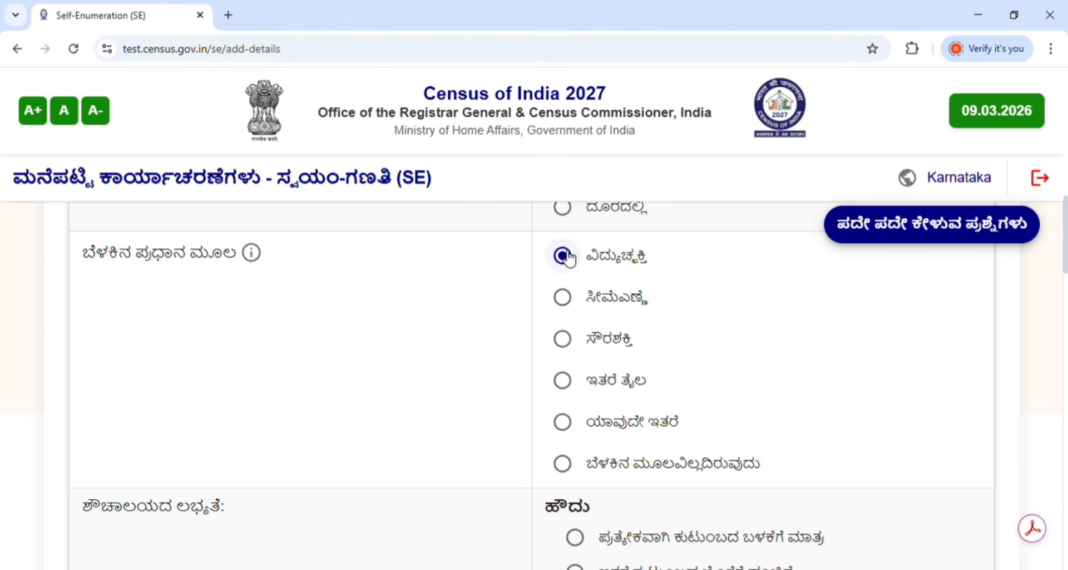
{"action": "scroll", "coordinate": [308, 496], "scroll_direction": "down", "scroll_amount": 4}
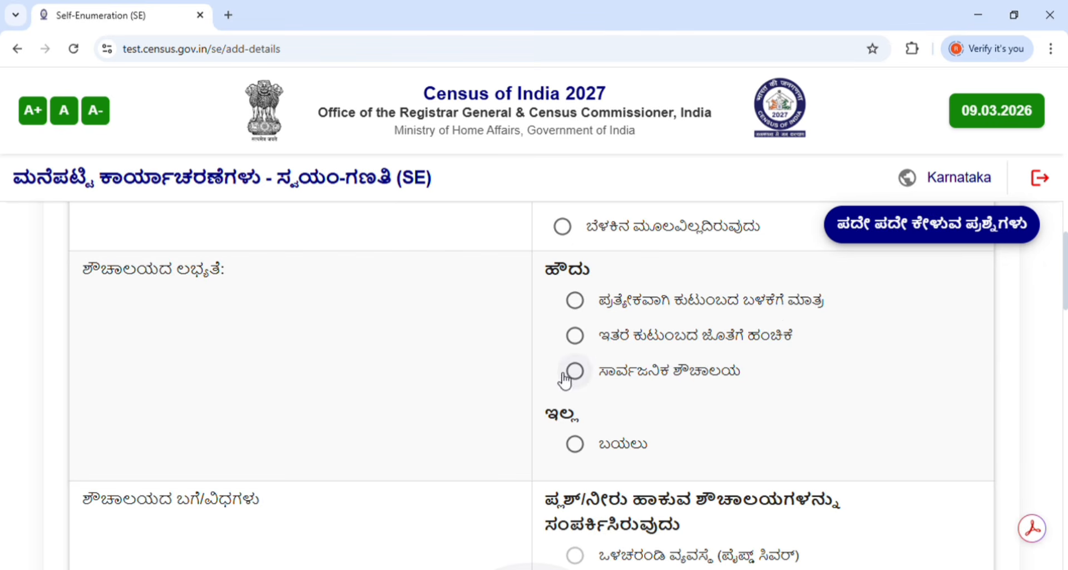
{"action": "left_click", "coordinate": [577, 304]}
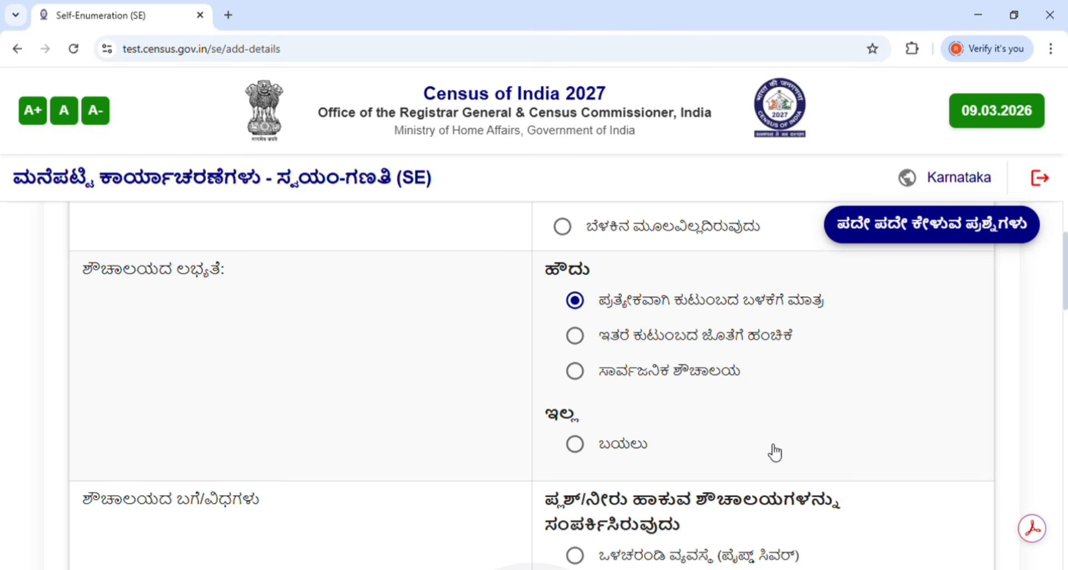
{"action": "scroll", "coordinate": [1066, 312], "scroll_direction": "down", "scroll_amount": 4}
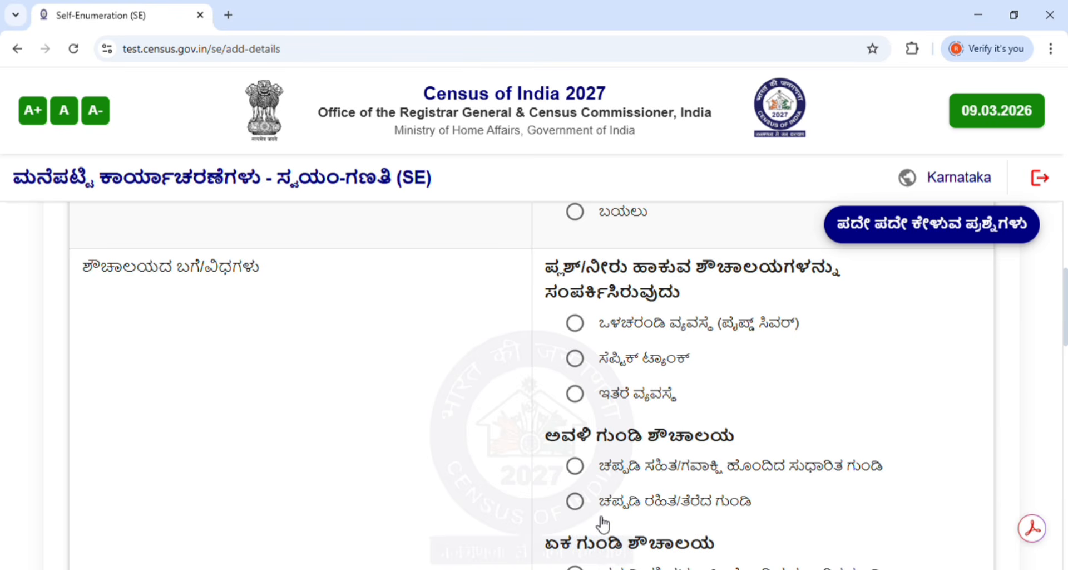
{"action": "scroll", "coordinate": [1064, 339], "scroll_direction": "down", "scroll_amount": 2}
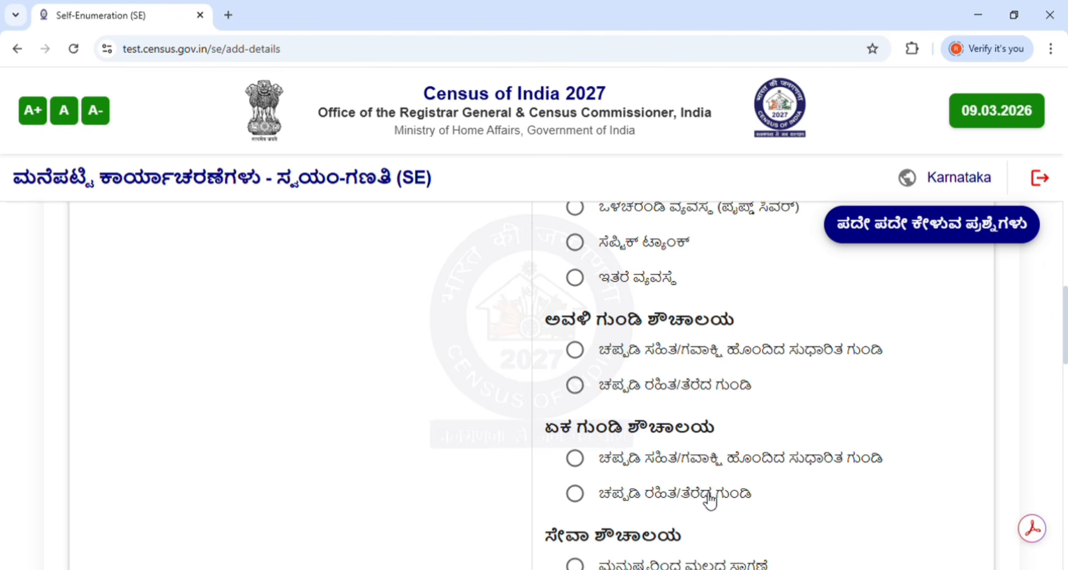
{"action": "left_click", "coordinate": [577, 459]}
{"action": "scroll", "coordinate": [1012, 403], "scroll_direction": "down", "scroll_amount": 2}
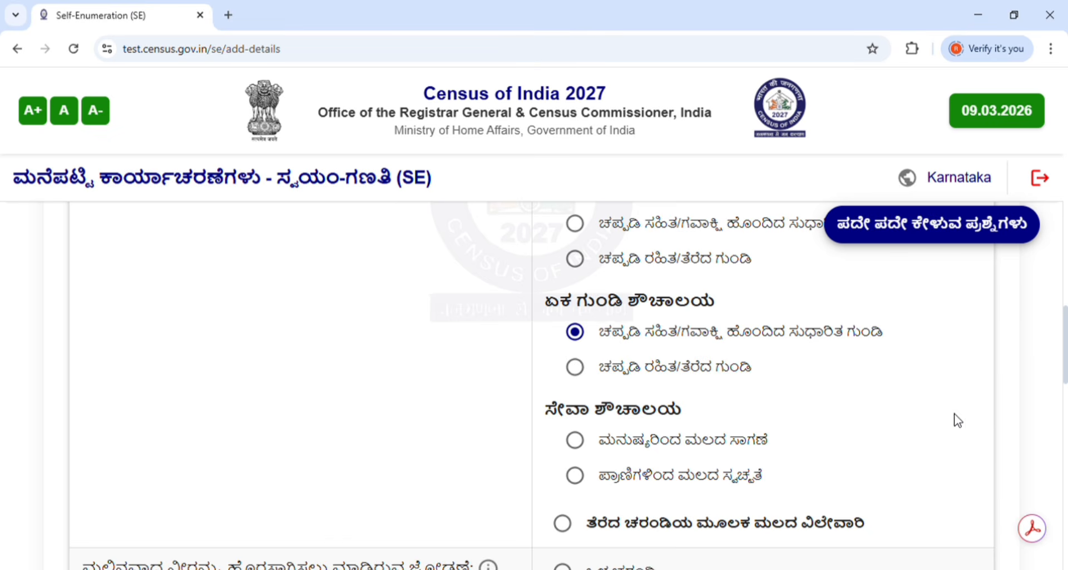
{"action": "scroll", "coordinate": [1065, 367], "scroll_direction": "down", "scroll_amount": 3}
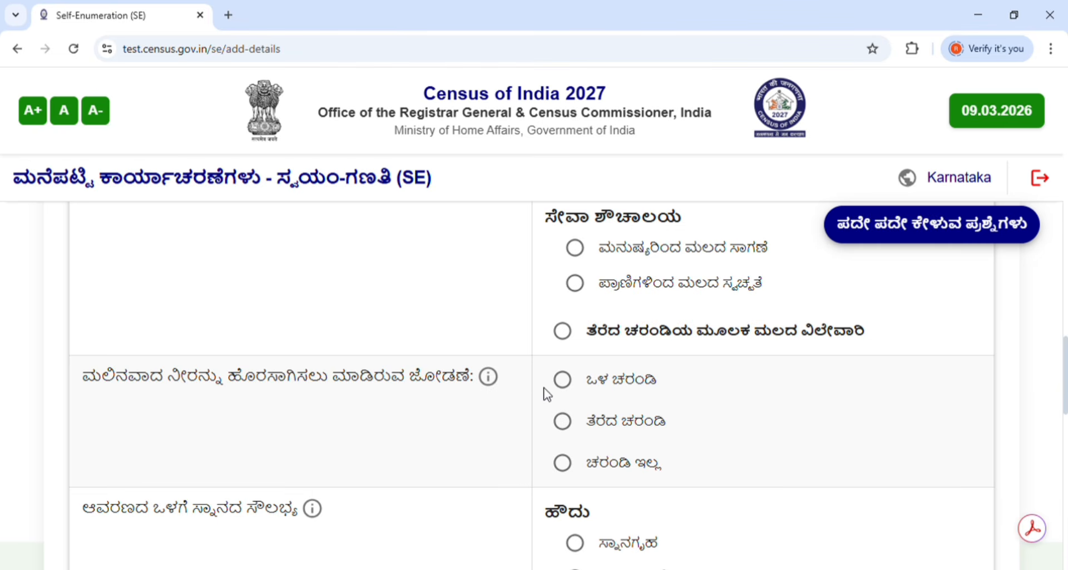
- Answer the remaining amenities questions, choosing an LPG/PNG kitchen connection and LPG/PNG as main cooking fuel
{"action": "left_click", "coordinate": [563, 422]}
{"action": "scroll", "coordinate": [1065, 415], "scroll_direction": "down", "scroll_amount": 3}
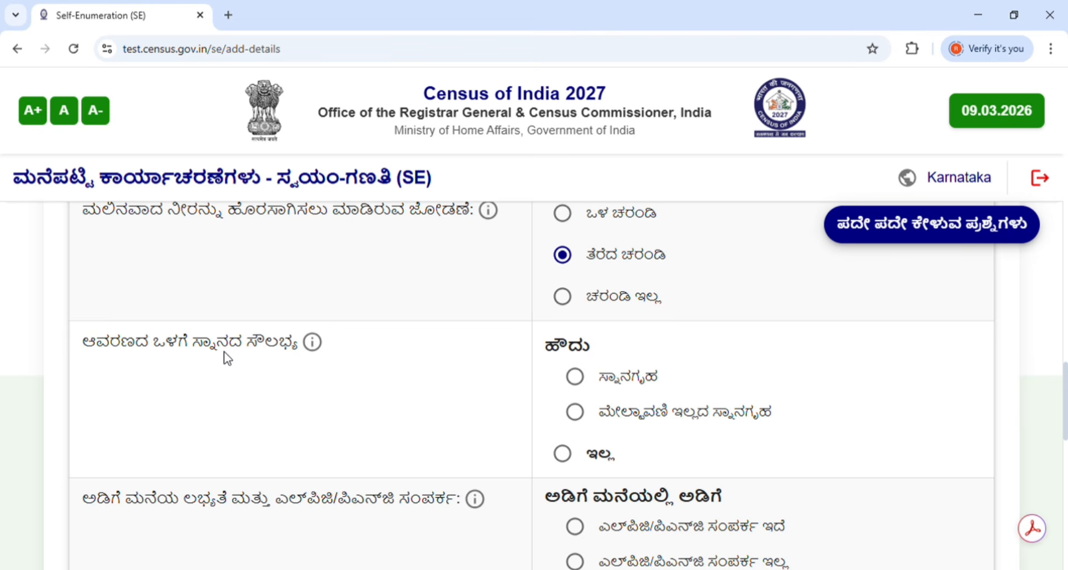
{"action": "left_click", "coordinate": [579, 378]}
{"action": "left_click_drag", "start_coordinate": [1067, 412], "coordinate": [1067, 449]}
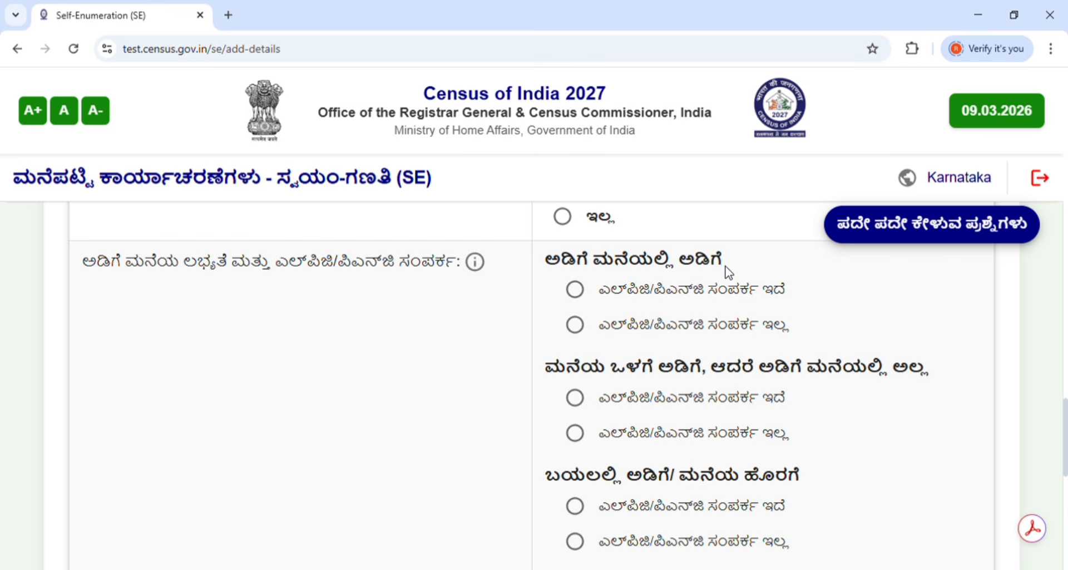
{"action": "left_click", "coordinate": [577, 291]}
{"action": "scroll", "coordinate": [1065, 465], "scroll_direction": "down", "scroll_amount": 3}
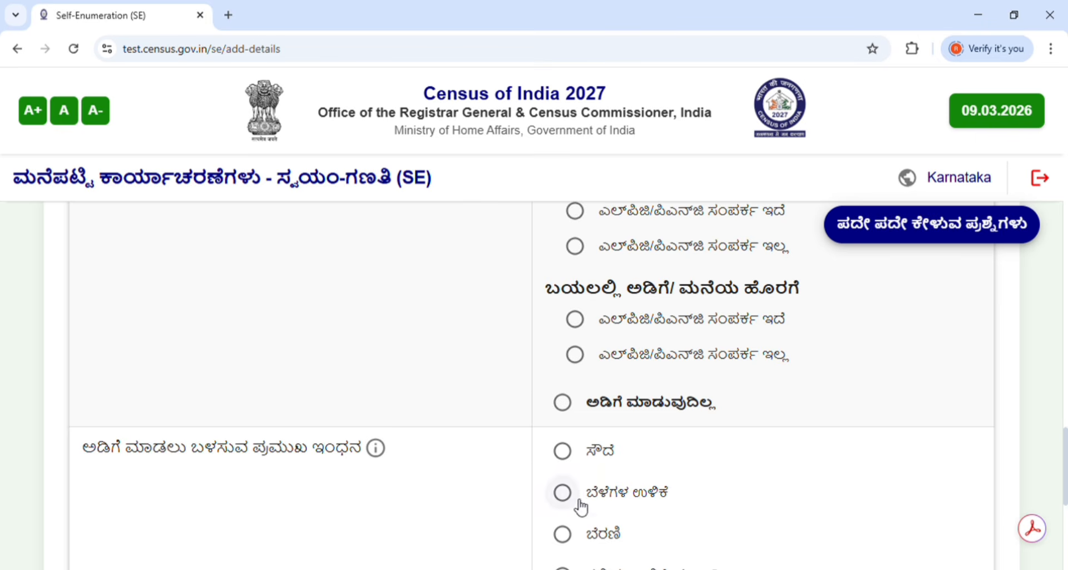
{"action": "left_click_drag", "start_coordinate": [1067, 500], "coordinate": [1067, 528]}
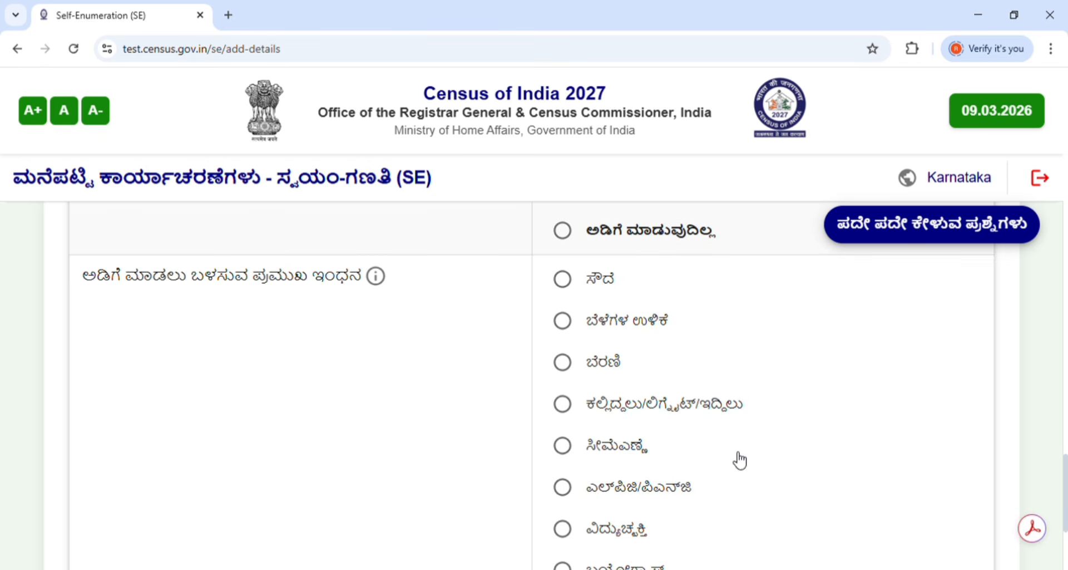
{"action": "left_click", "coordinate": [562, 487]}
- Save the amenities section and confirm moving on to household assets
{"action": "left_click_drag", "start_coordinate": [1066, 466], "coordinate": [1066, 505]}
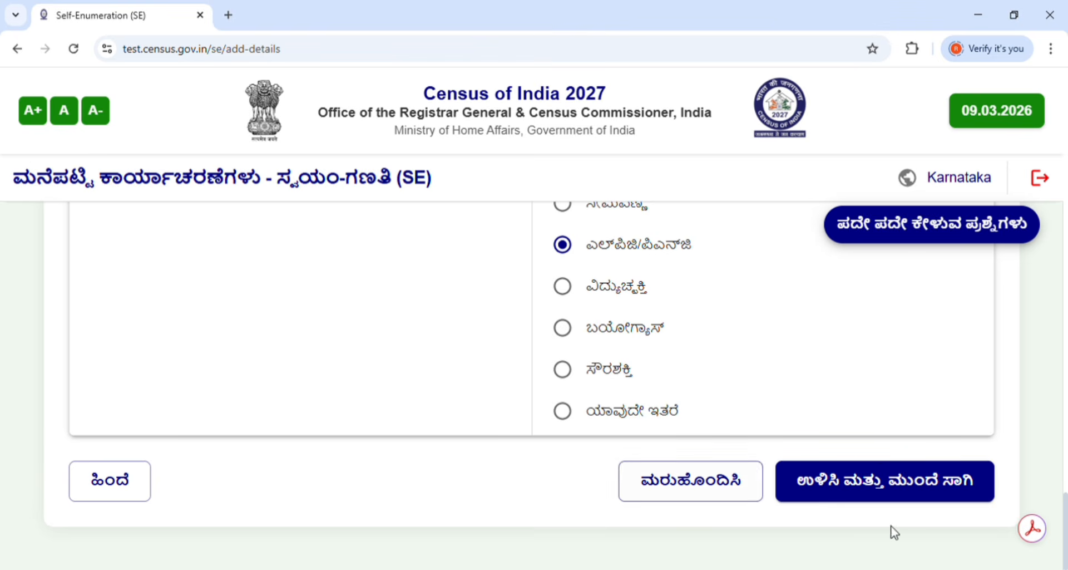
{"action": "left_click", "coordinate": [845, 480]}
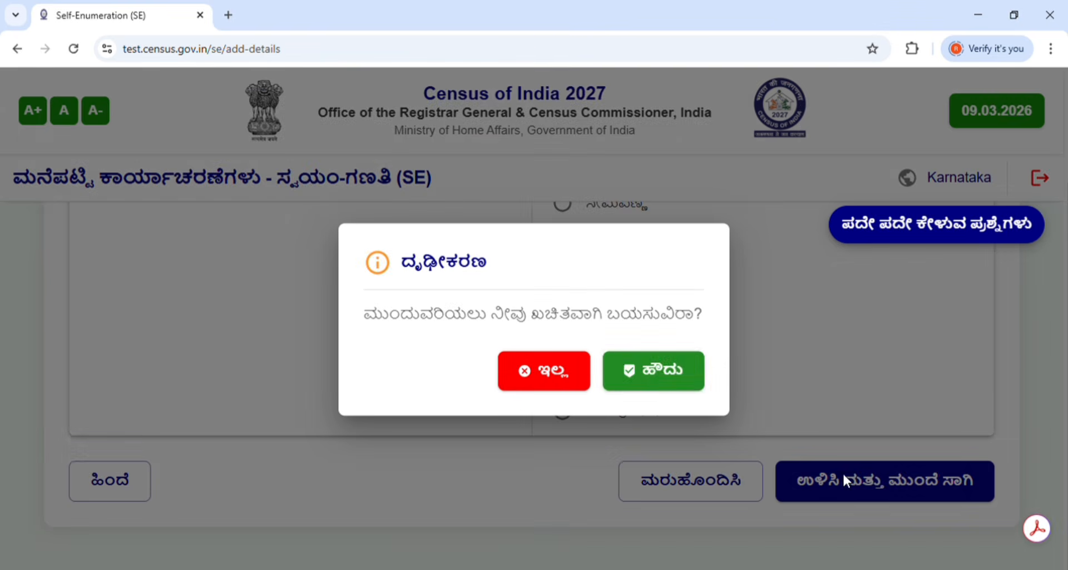
{"action": "left_click", "coordinate": [639, 371]}
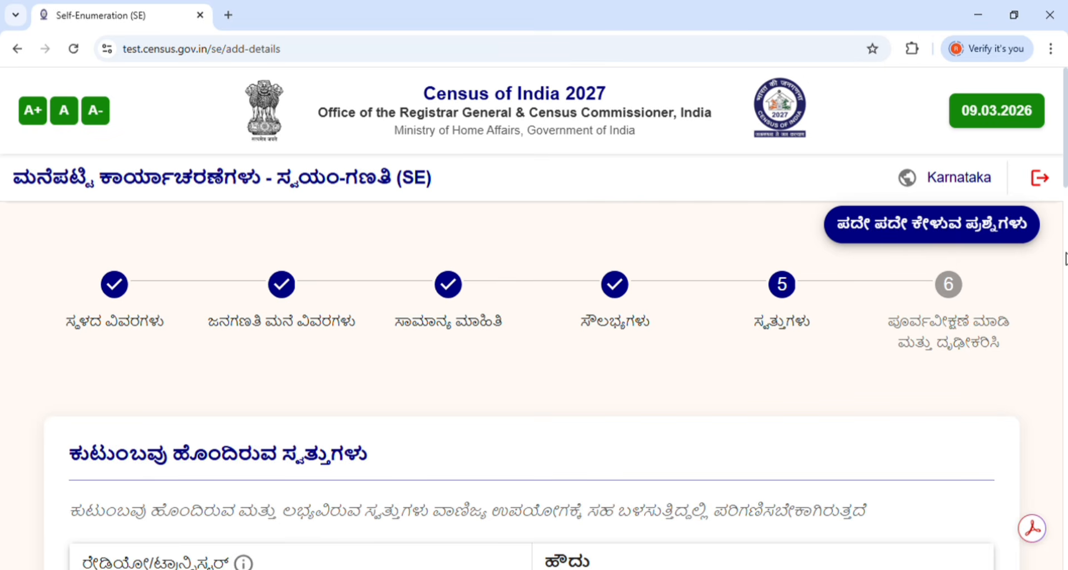
- Record mobile/smartphone for radio, other DTH/dish for television, and mobile/smartphone for internet
{"action": "left_click_drag", "start_coordinate": [1065, 183], "coordinate": [1065, 240]}
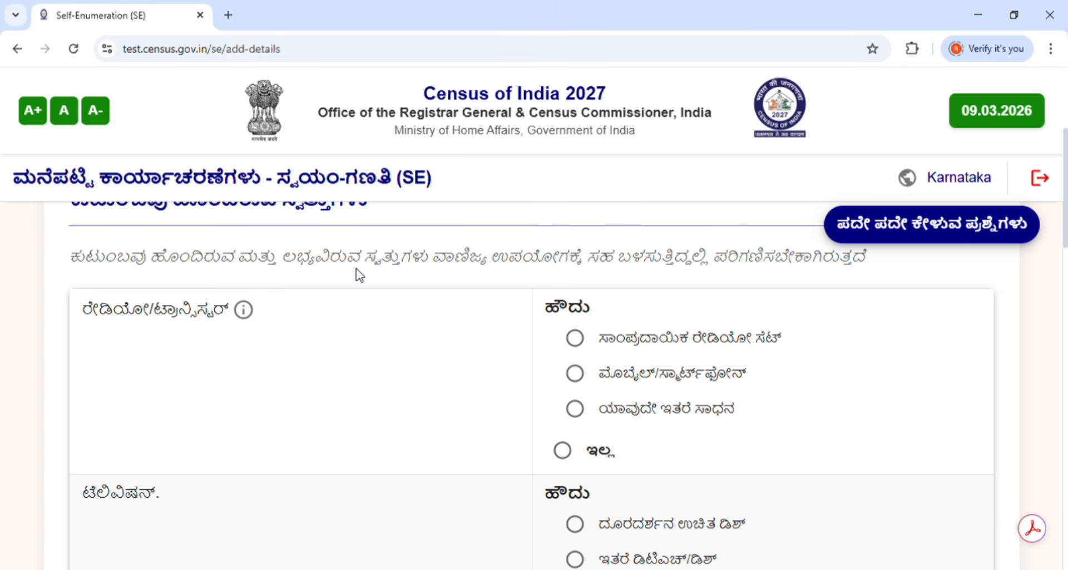
{"action": "left_click_drag", "start_coordinate": [1066, 143], "coordinate": [1066, 136]}
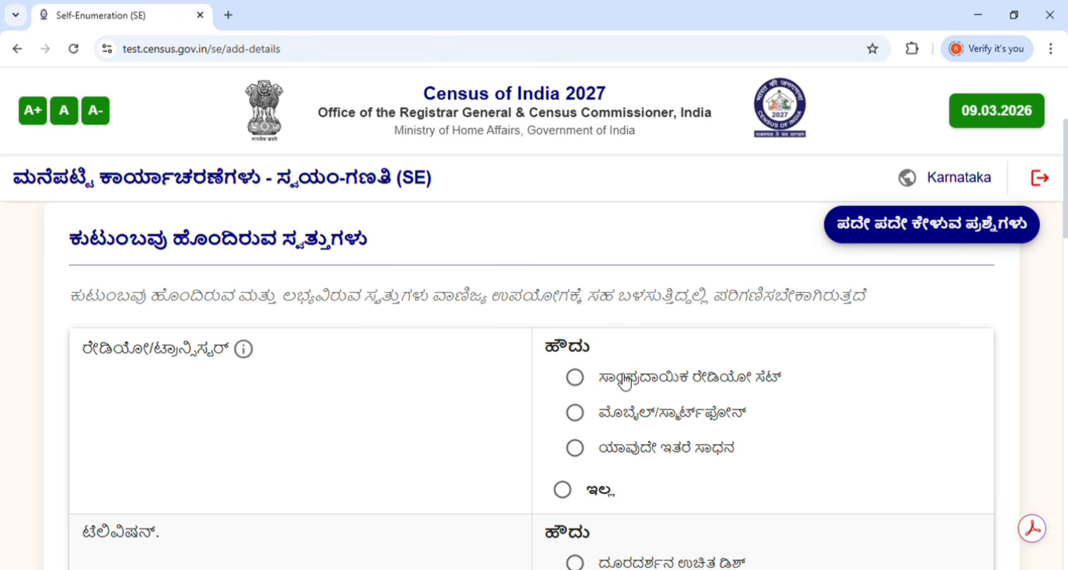
{"action": "left_click", "coordinate": [586, 419]}
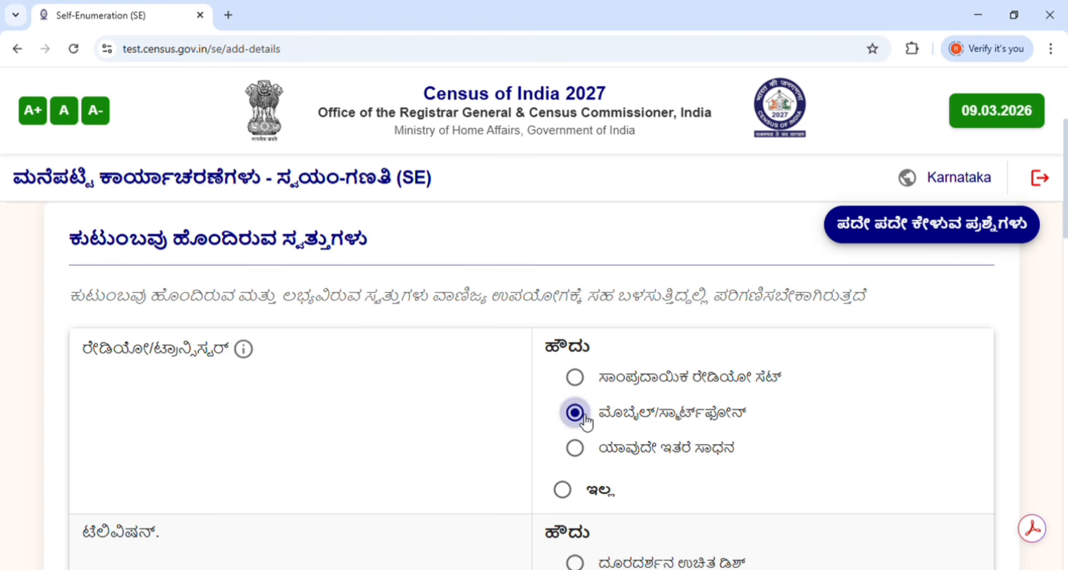
{"action": "left_click_drag", "start_coordinate": [1066, 231], "coordinate": [1066, 296]}
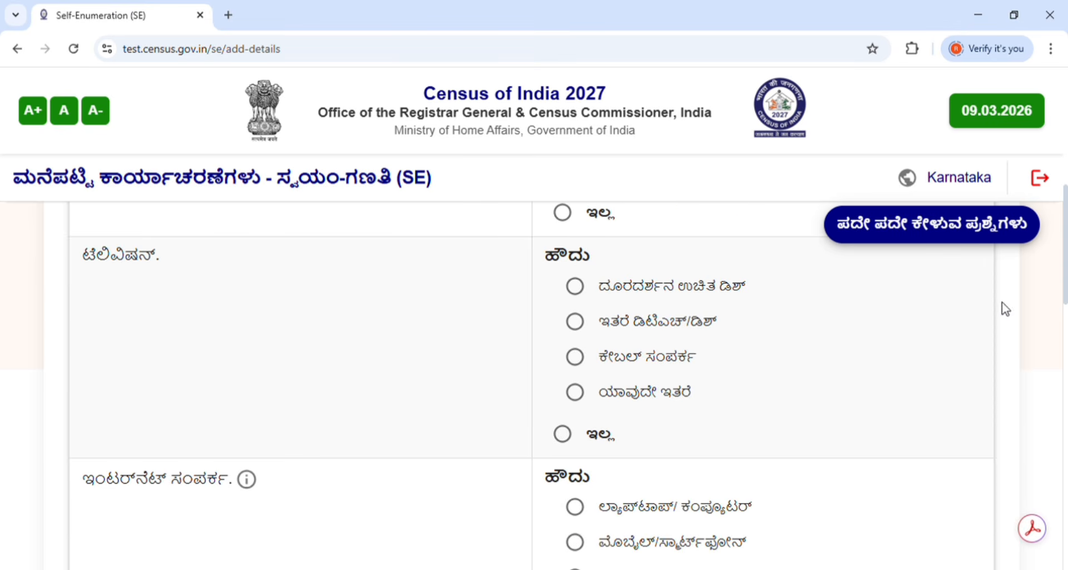
{"action": "left_click", "coordinate": [576, 323]}
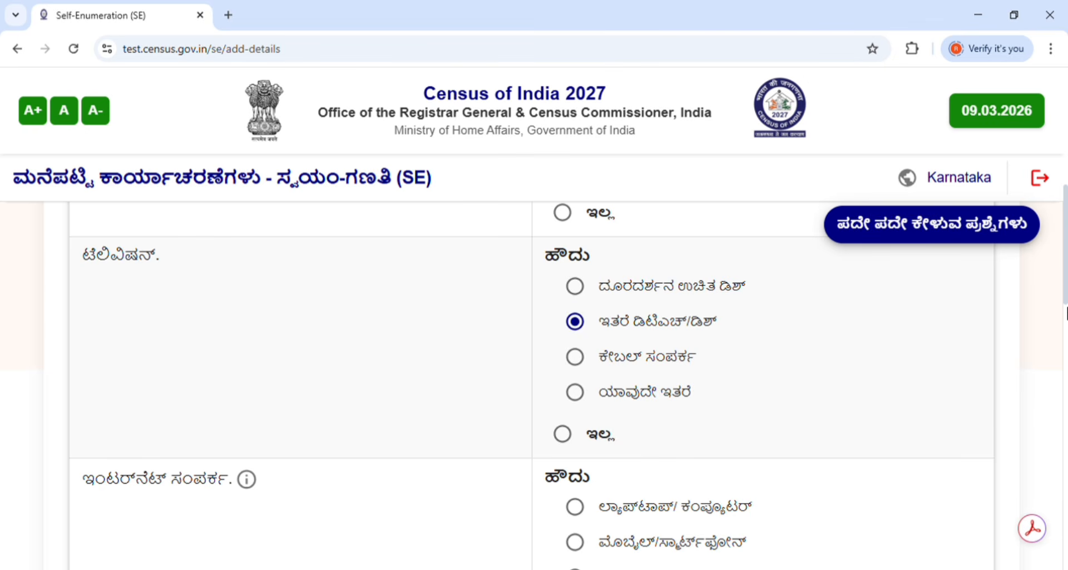
{"action": "left_click_drag", "start_coordinate": [1065, 300], "coordinate": [1065, 346]}
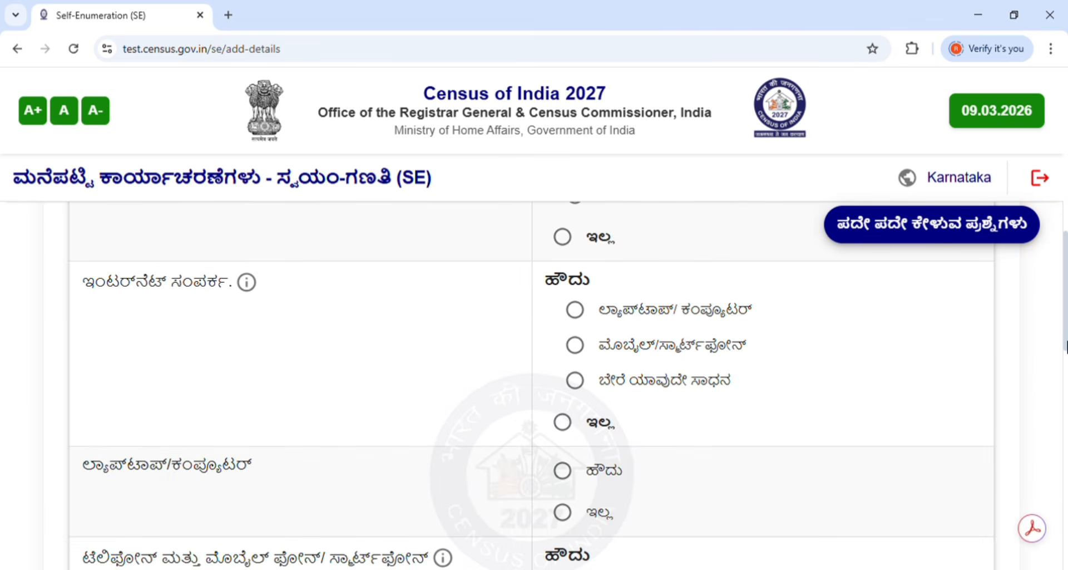
{"action": "left_click", "coordinate": [575, 345]}
{"action": "left_click_drag", "start_coordinate": [1067, 344], "coordinate": [1066, 376]}
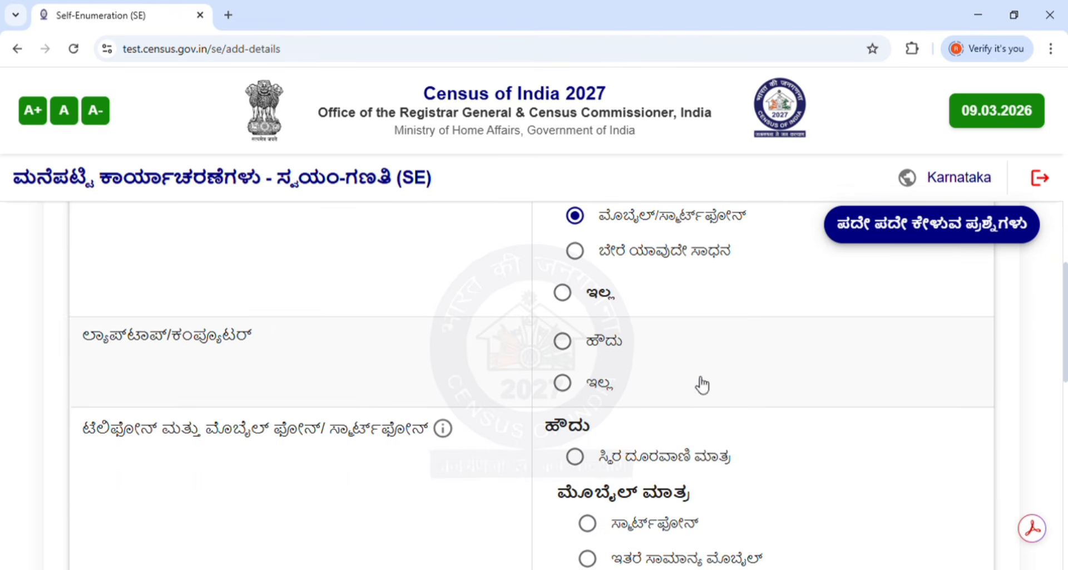
- Record a laptop, smartphone-only phone, a scooter/motorcycle/moped, and no car/jeep/van
{"action": "left_click", "coordinate": [575, 348]}
{"action": "scroll", "coordinate": [1067, 372], "scroll_direction": "down", "scroll_amount": 2}
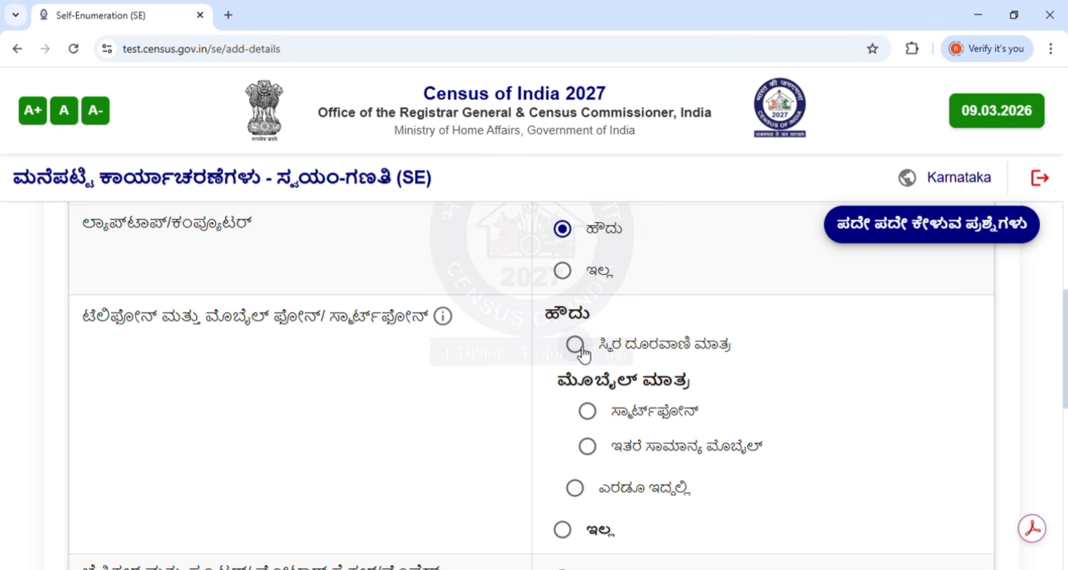
{"action": "left_click", "coordinate": [594, 414]}
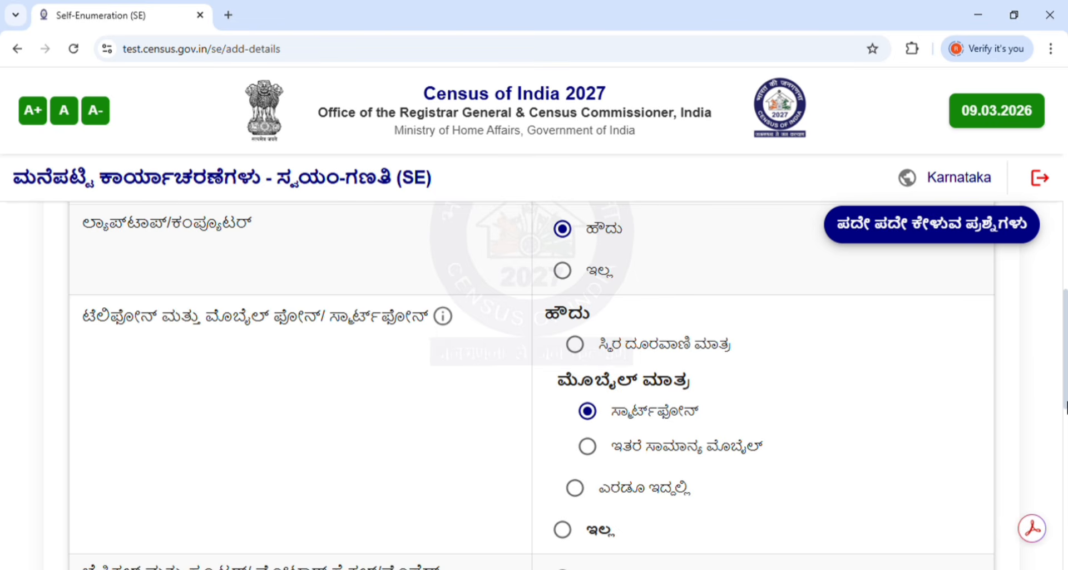
{"action": "left_click_drag", "start_coordinate": [1066, 409], "coordinate": [1066, 487]}
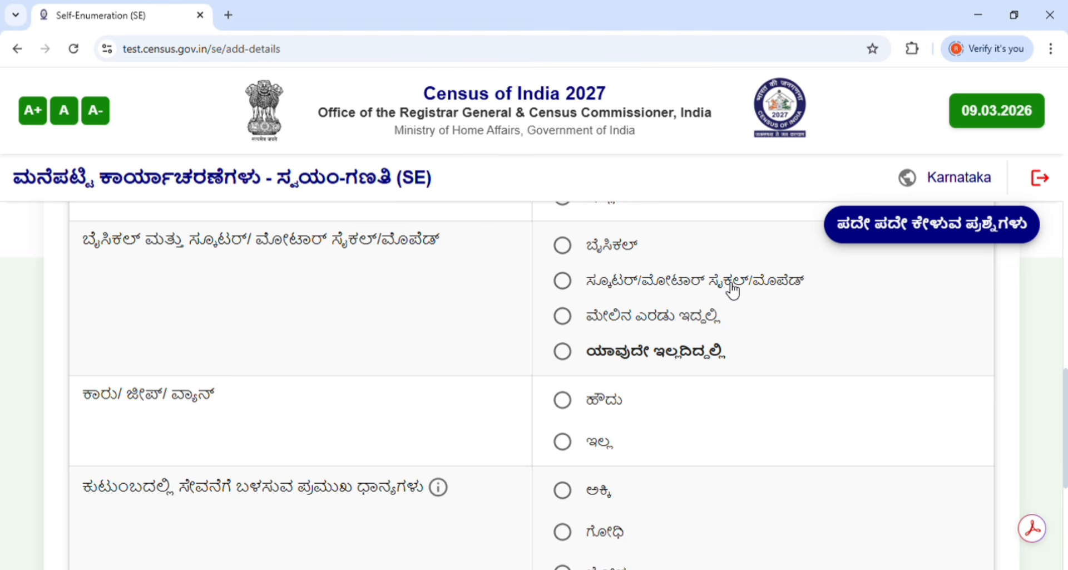
{"action": "left_click", "coordinate": [563, 282]}
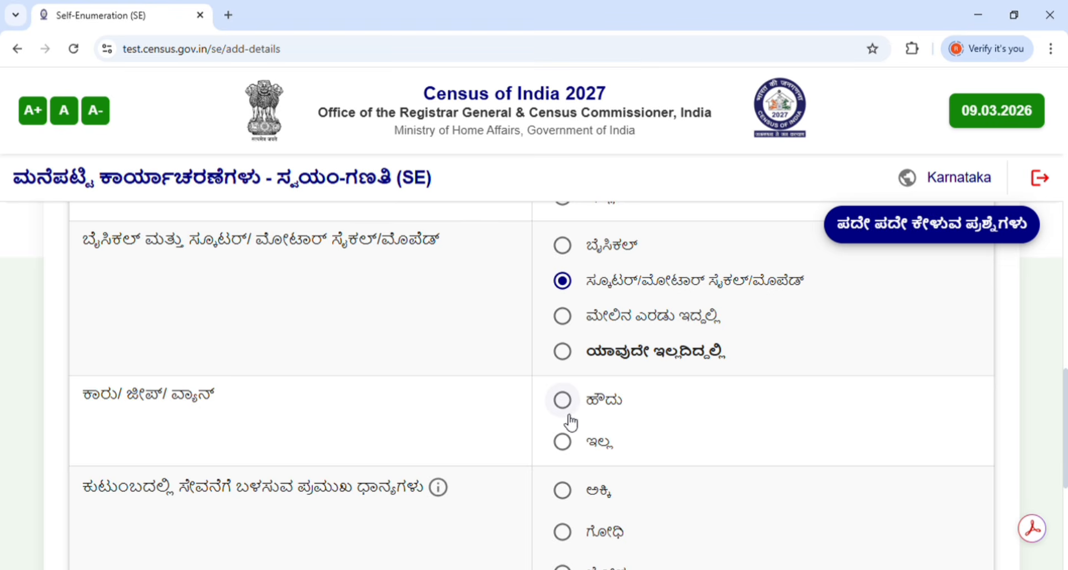
{"action": "left_click", "coordinate": [567, 443]}
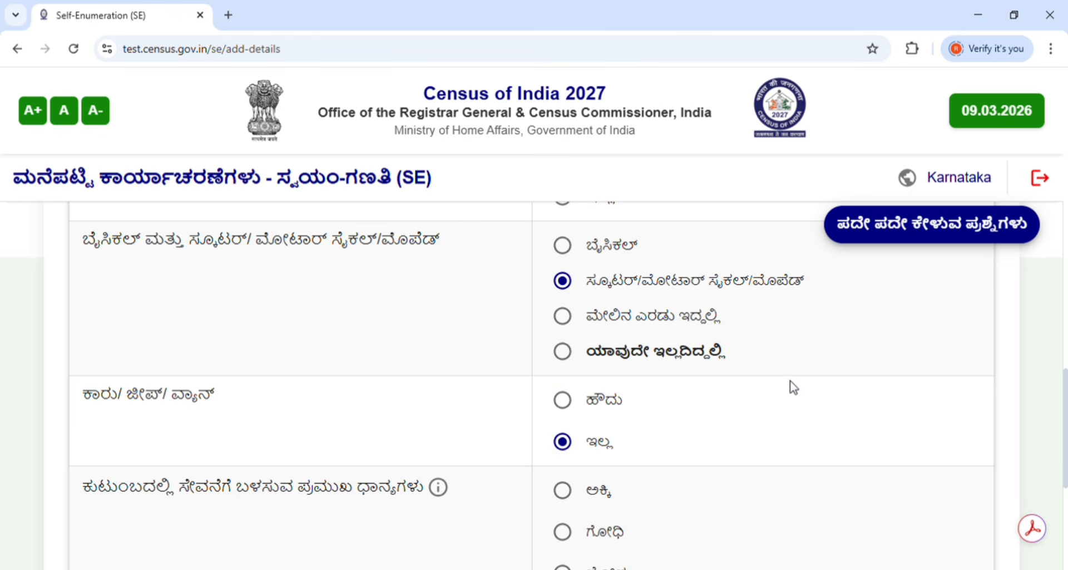
- Choose rice as main grain, then save the assets and confirm going to the preview
{"action": "scroll", "coordinate": [1066, 476], "scroll_direction": "down", "scroll_amount": 1}
{"action": "scroll", "coordinate": [1065, 476], "scroll_direction": "down", "scroll_amount": 3}
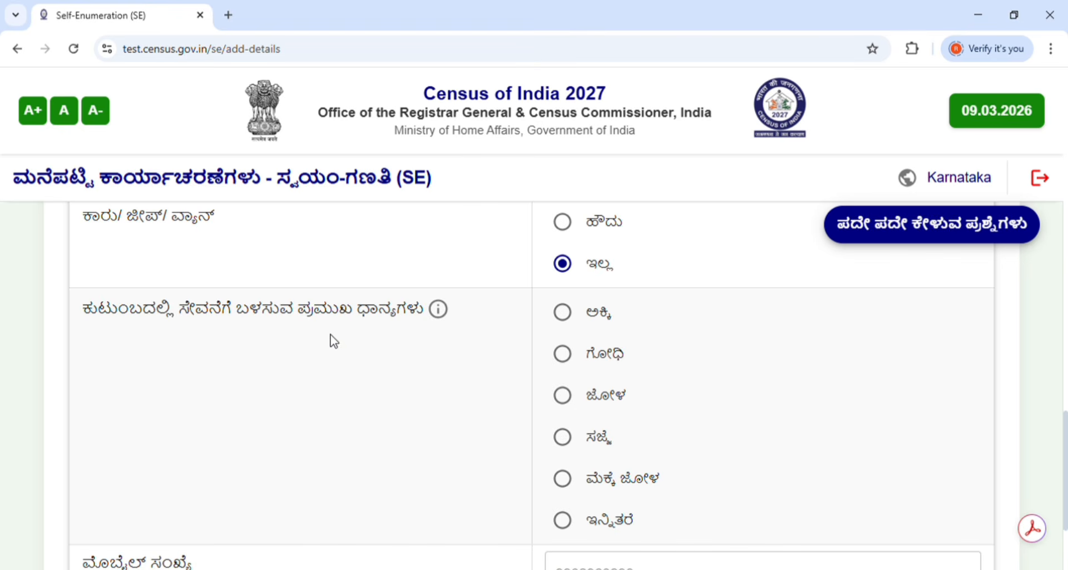
{"action": "left_click", "coordinate": [564, 313]}
{"action": "scroll", "coordinate": [1065, 424], "scroll_direction": "down", "scroll_amount": 3}
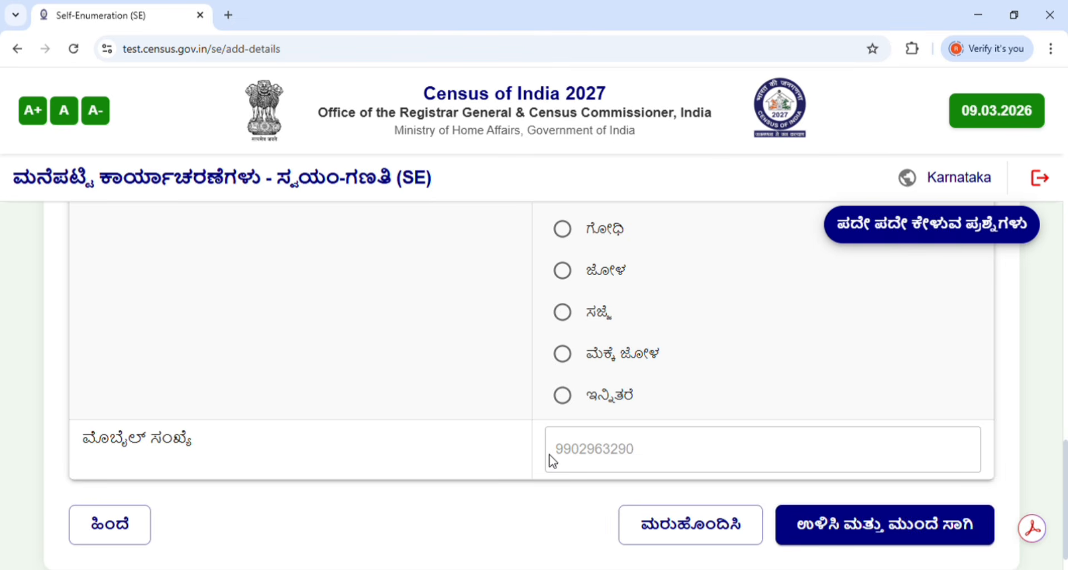
{"action": "left_click", "coordinate": [919, 537]}
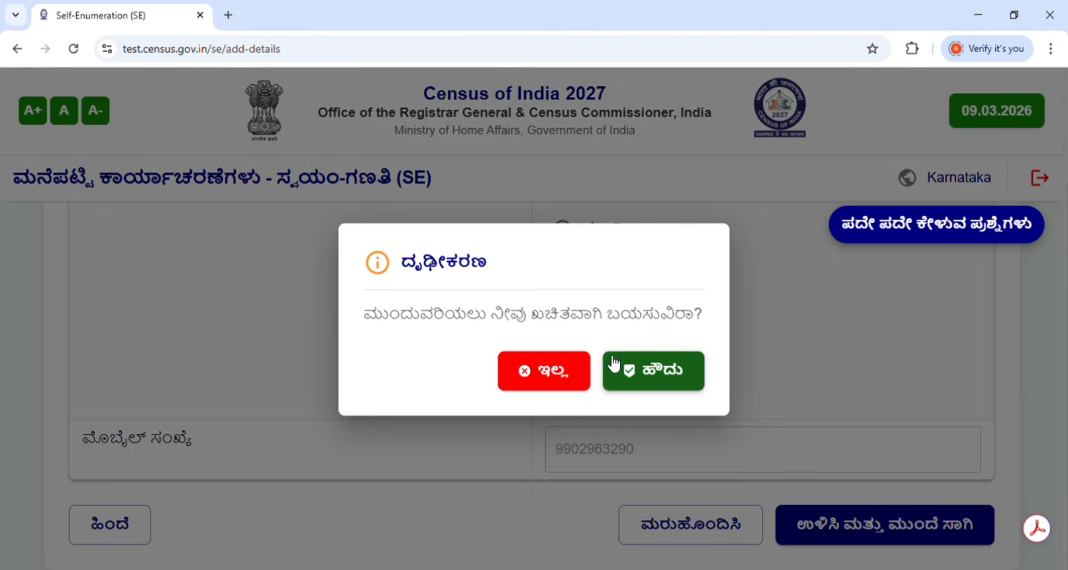
{"action": "left_click", "coordinate": [663, 370]}
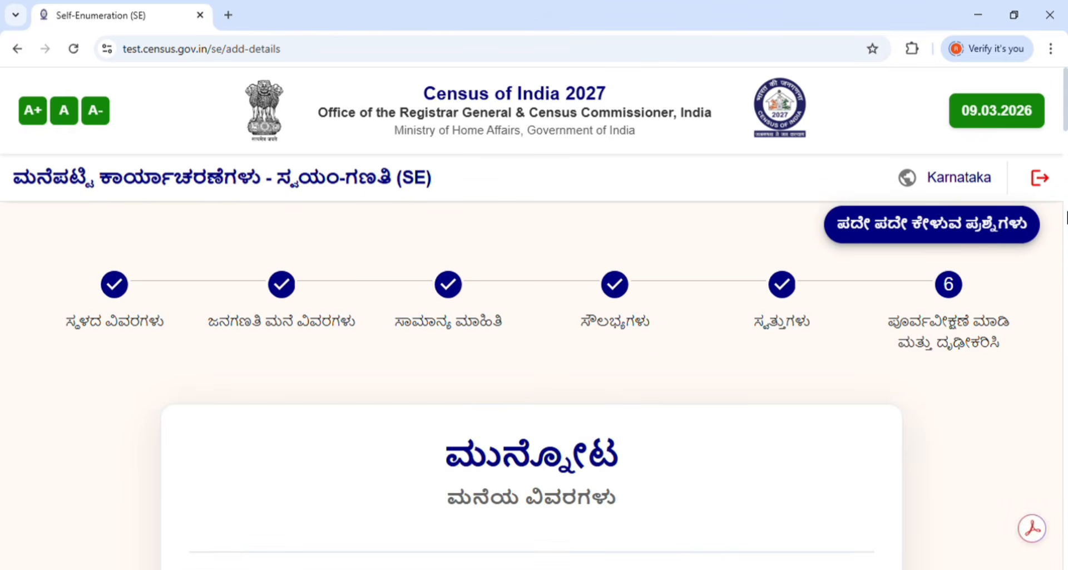
{"action": "mouse_move", "coordinate": [1067, 116]}
{"action": "left_mouse_down"}
{"action": "mouse_move", "coordinate": [1067, 141]}
{"action": "mouse_move", "coordinate": [1067, 118]}
{"action": "left_mouse_up"}
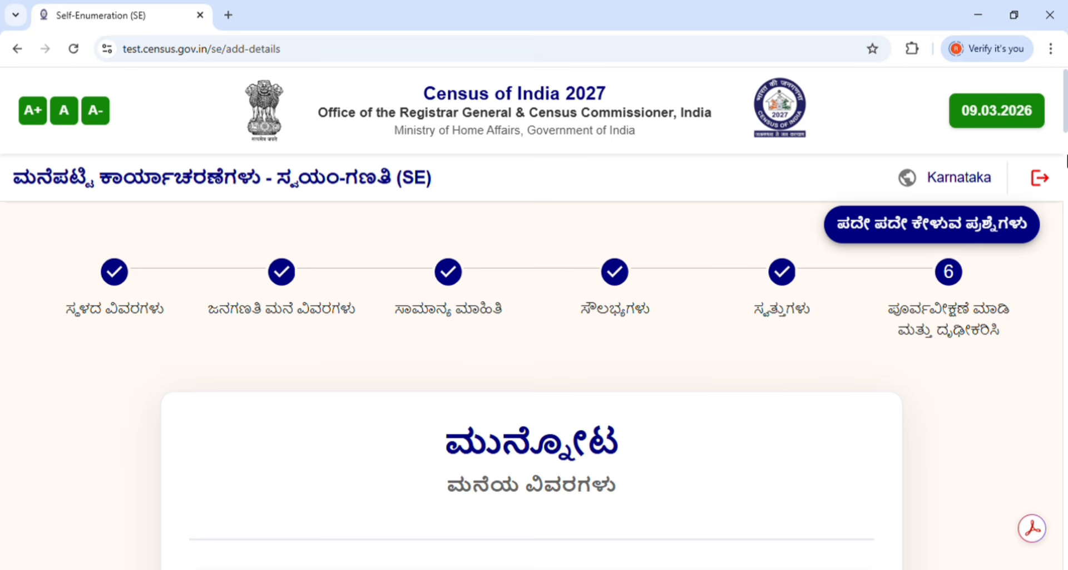
{"action": "left_click_drag", "start_coordinate": [1065, 120], "coordinate": [1065, 166]}
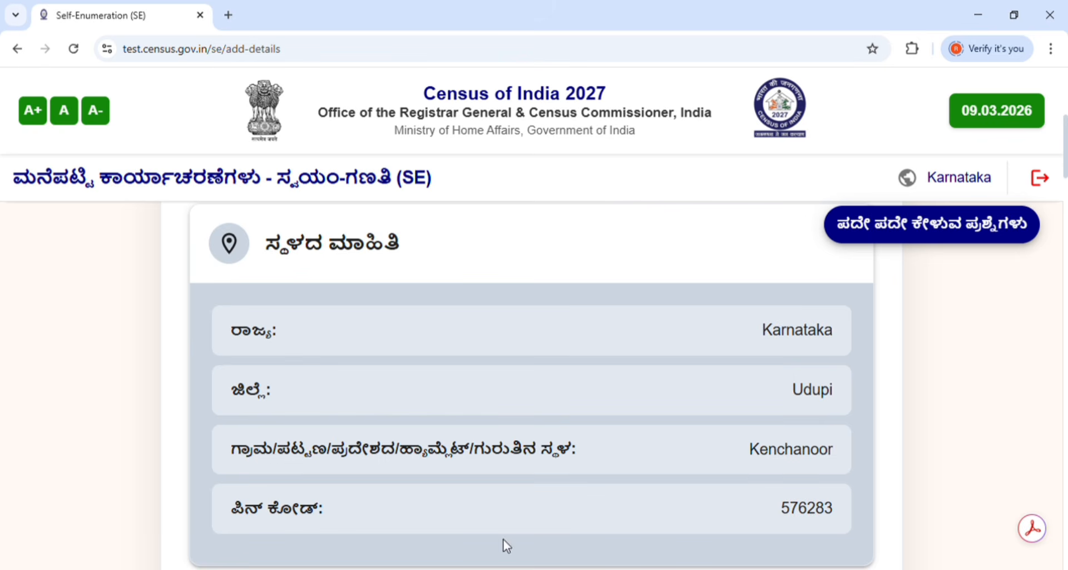
{"action": "left_click_drag", "start_coordinate": [1066, 177], "coordinate": [1065, 566]}
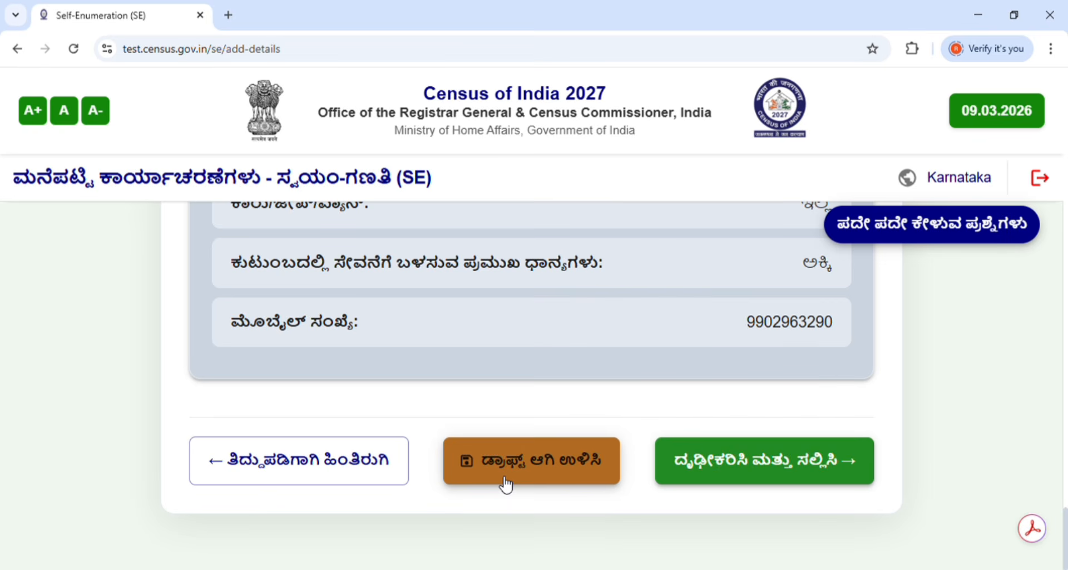
- Confirm and submit the form, accepting the final no-changes warning to get the SE ID
{"action": "left_click", "coordinate": [787, 477]}
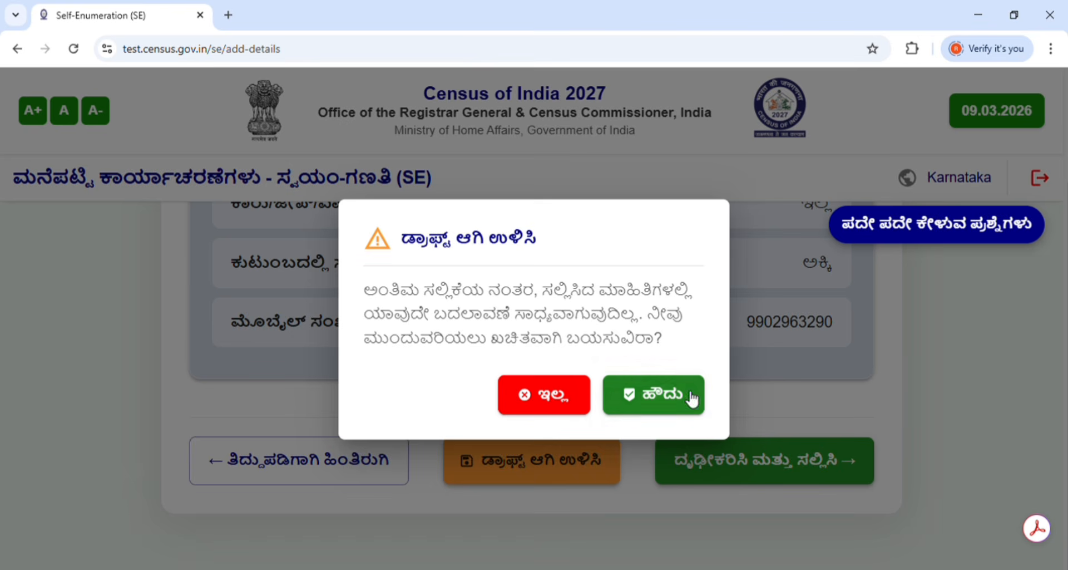
{"action": "left_click", "coordinate": [661, 395]}
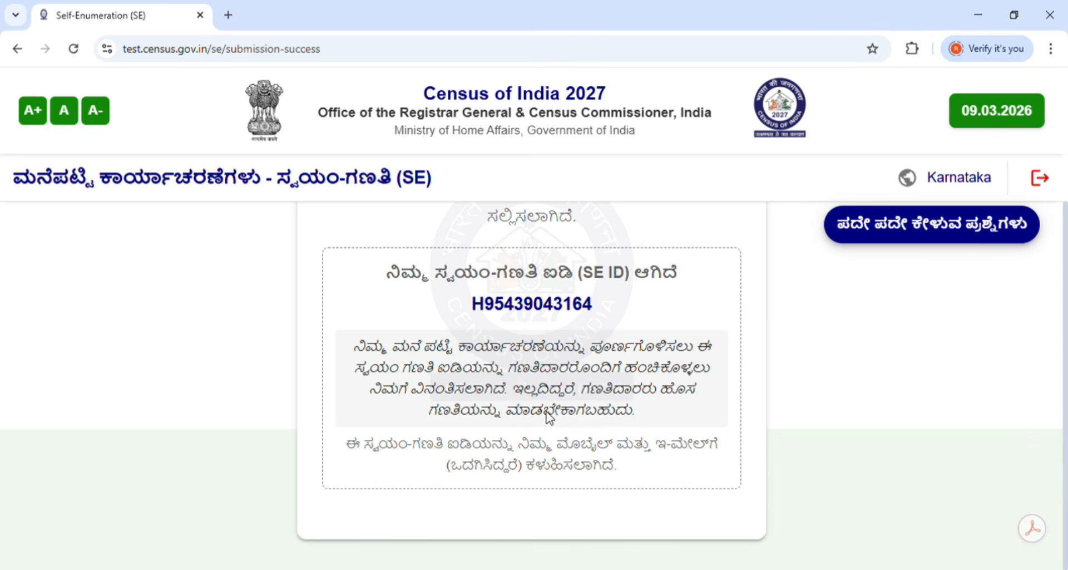
{"action": "scroll", "coordinate": [549, 417], "scroll_direction": "up", "scroll_amount": 4}
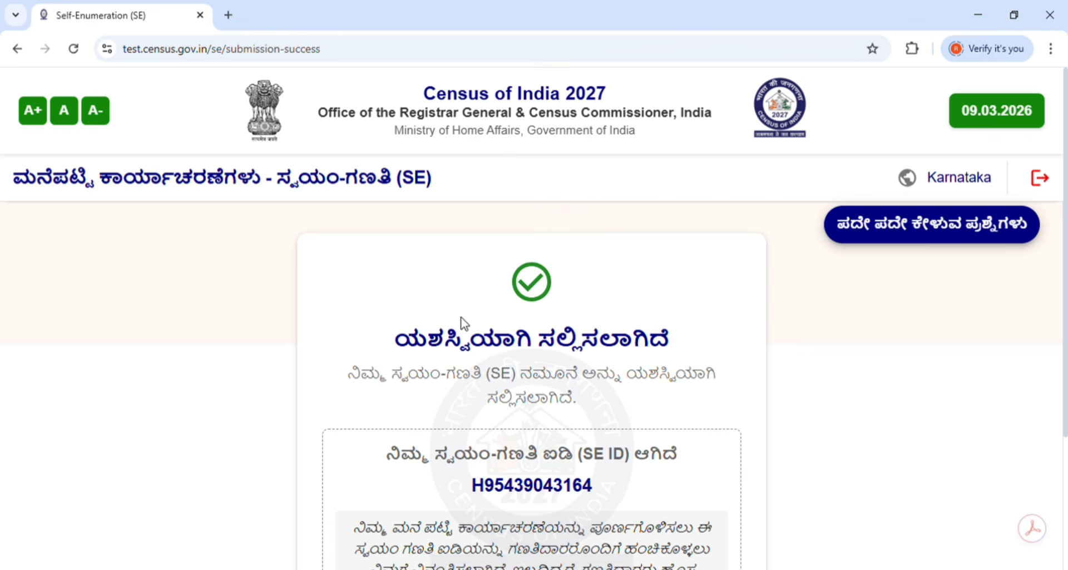